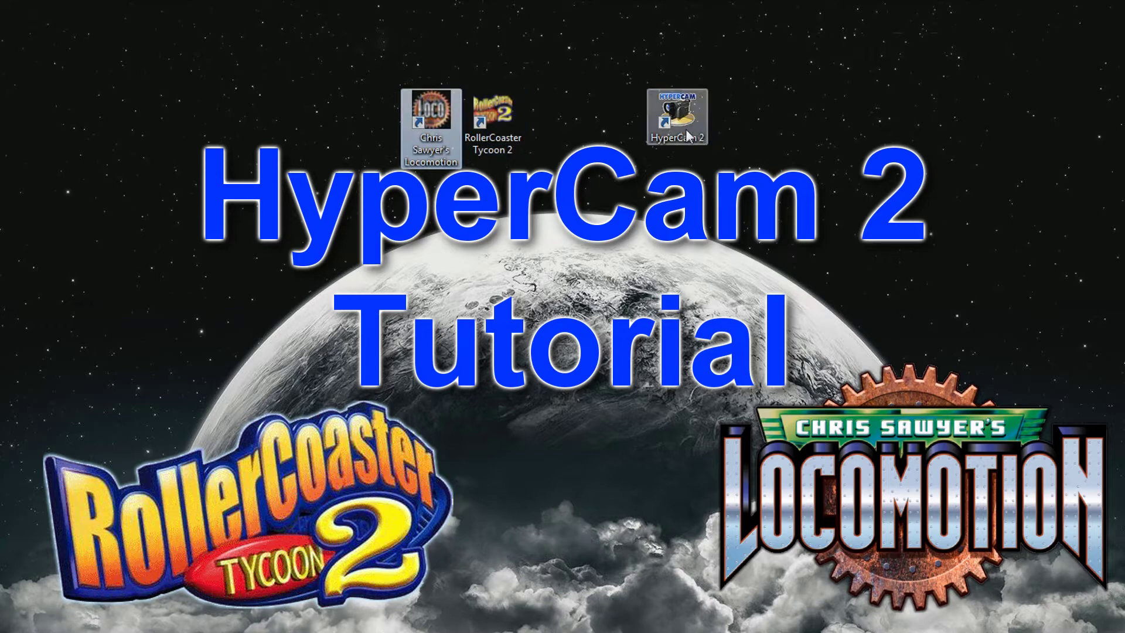
Open the Windows system information to check whether the system is 32-bit or 64-bit, and close it
click(686, 129)
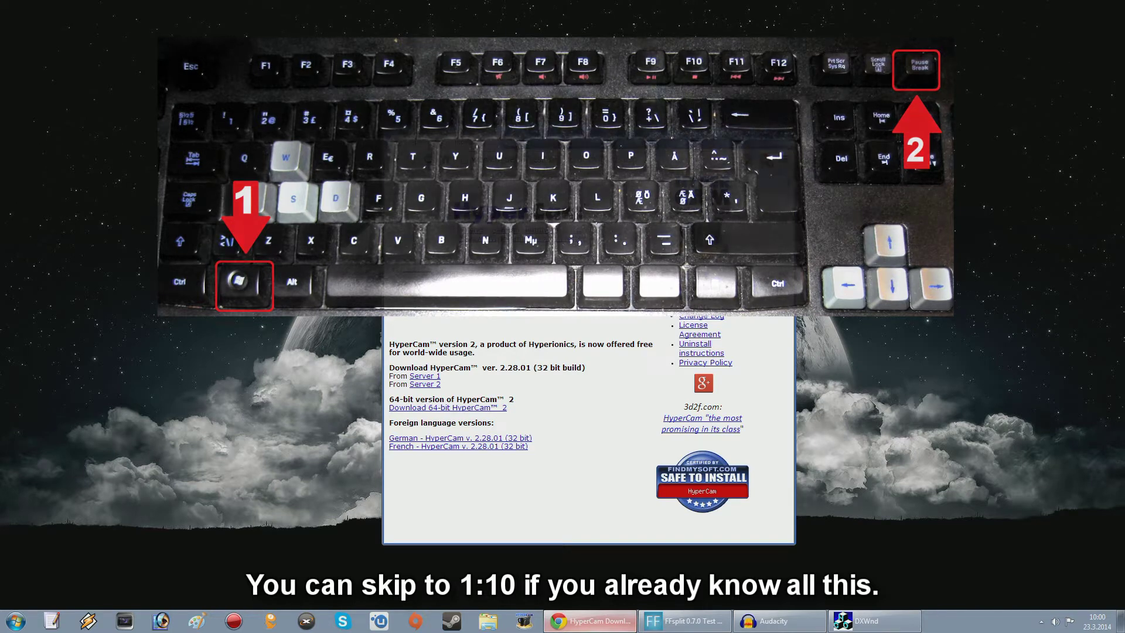
key(super+Pause)
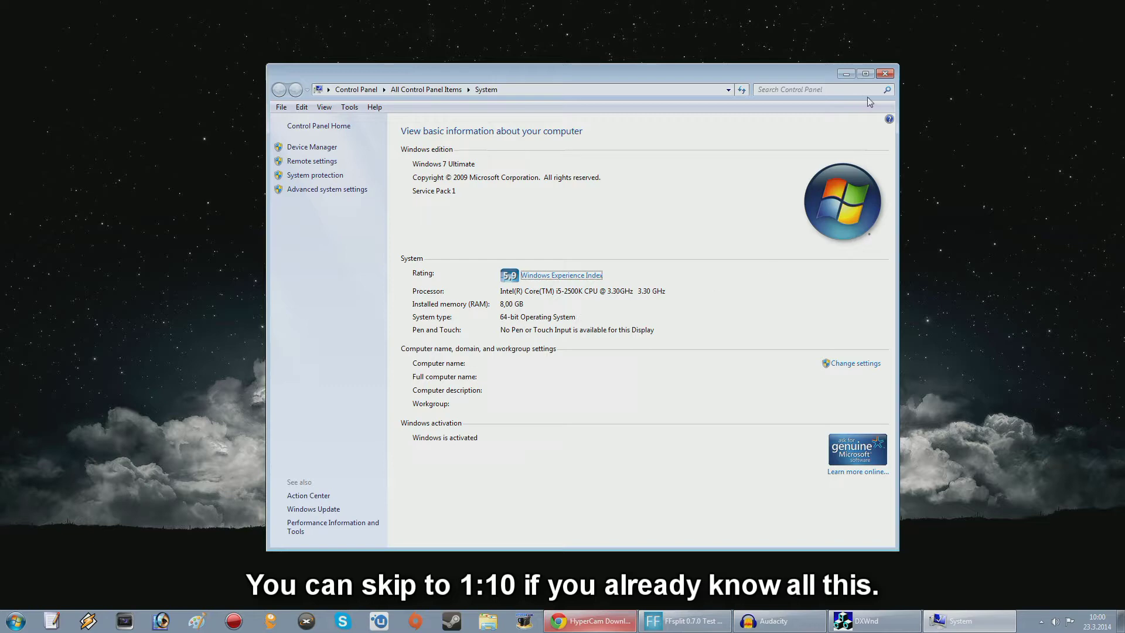
click(884, 73)
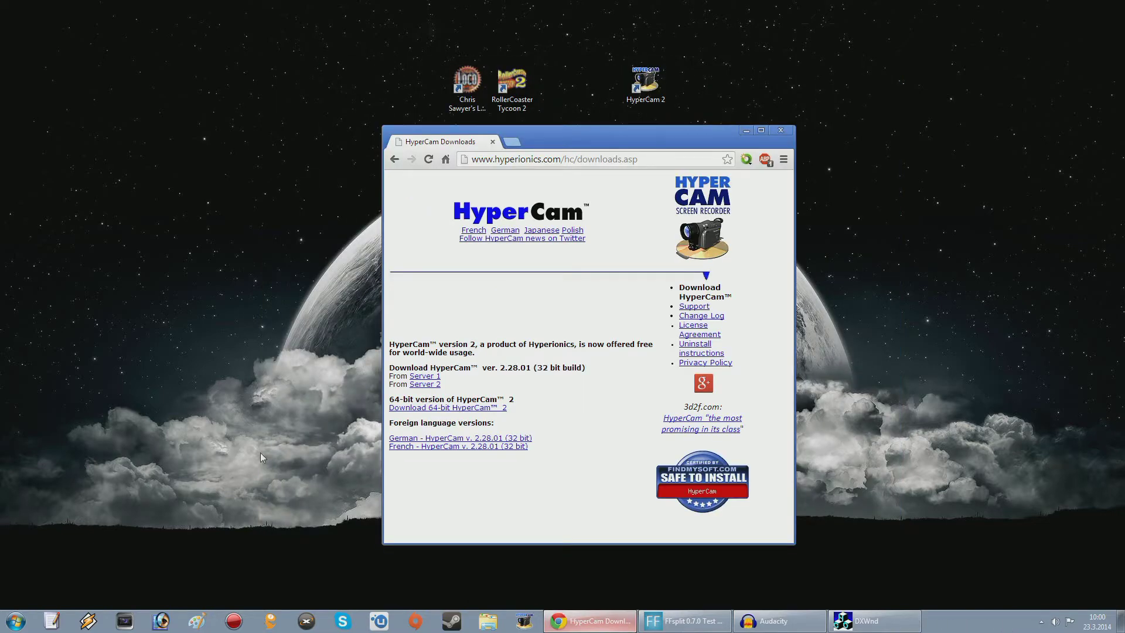
View the Computer properties to check the system type, and close the window
click(7, 627)
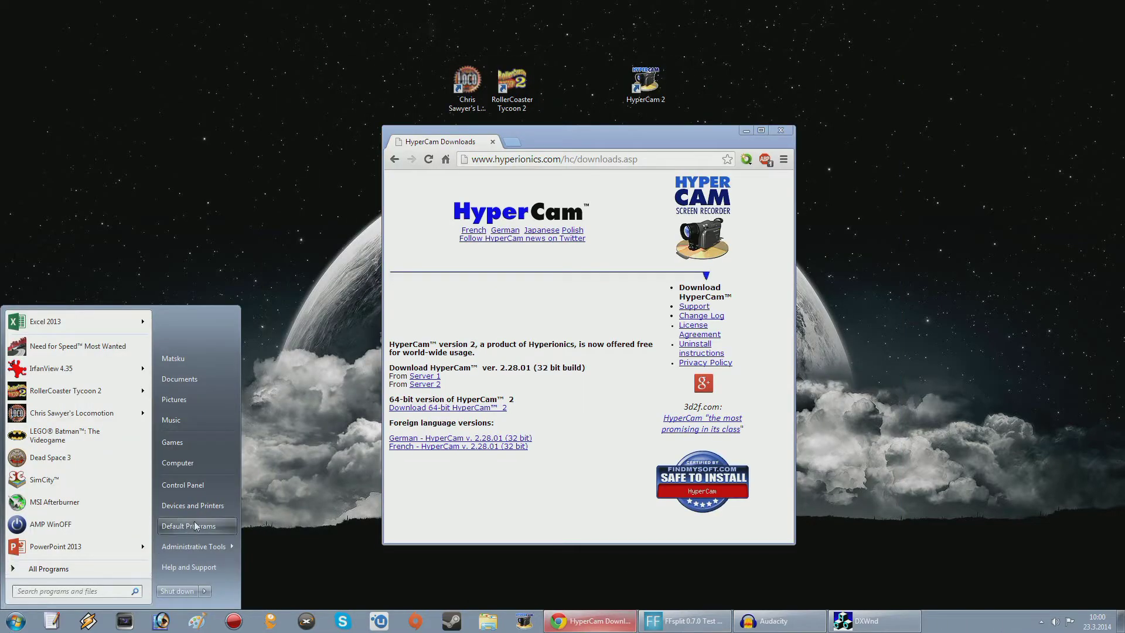
right_click(185, 468)
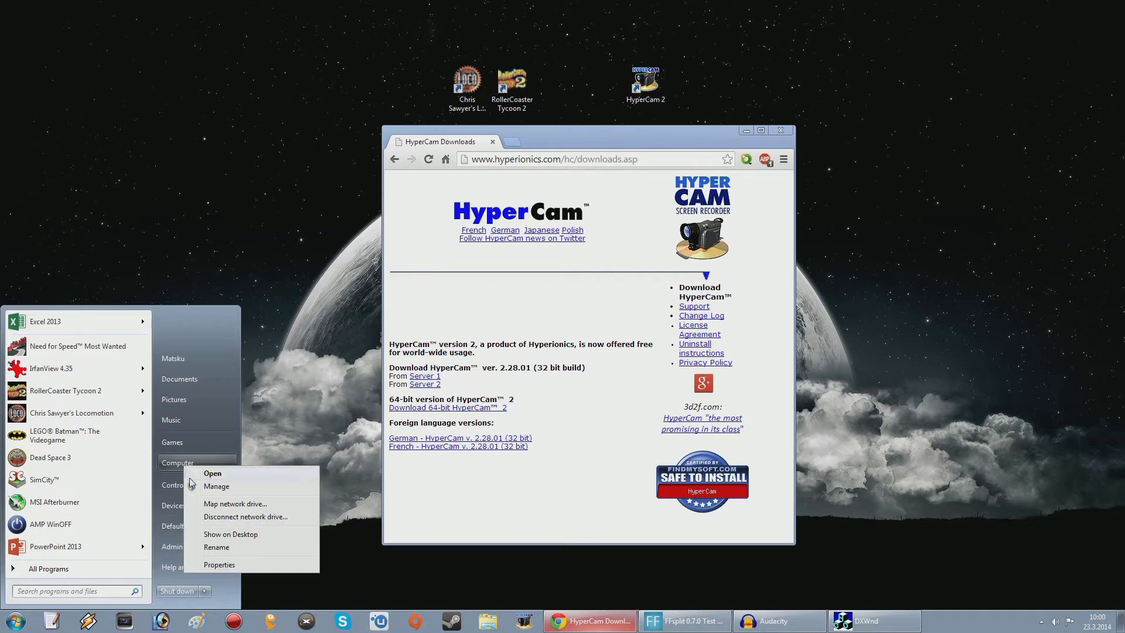
click(217, 566)
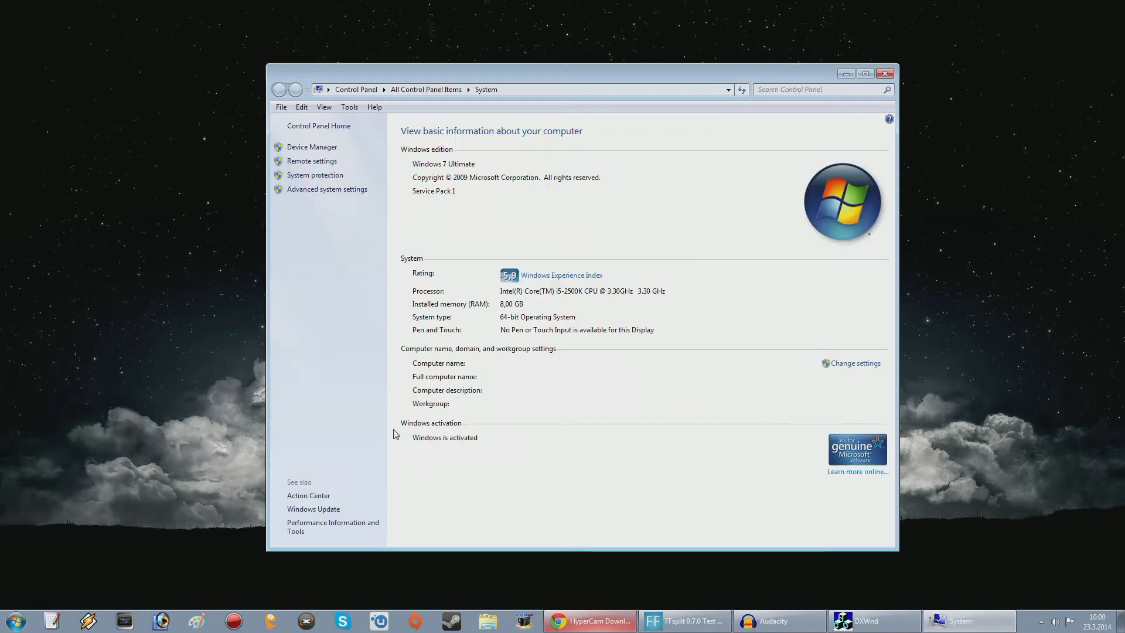
click(886, 74)
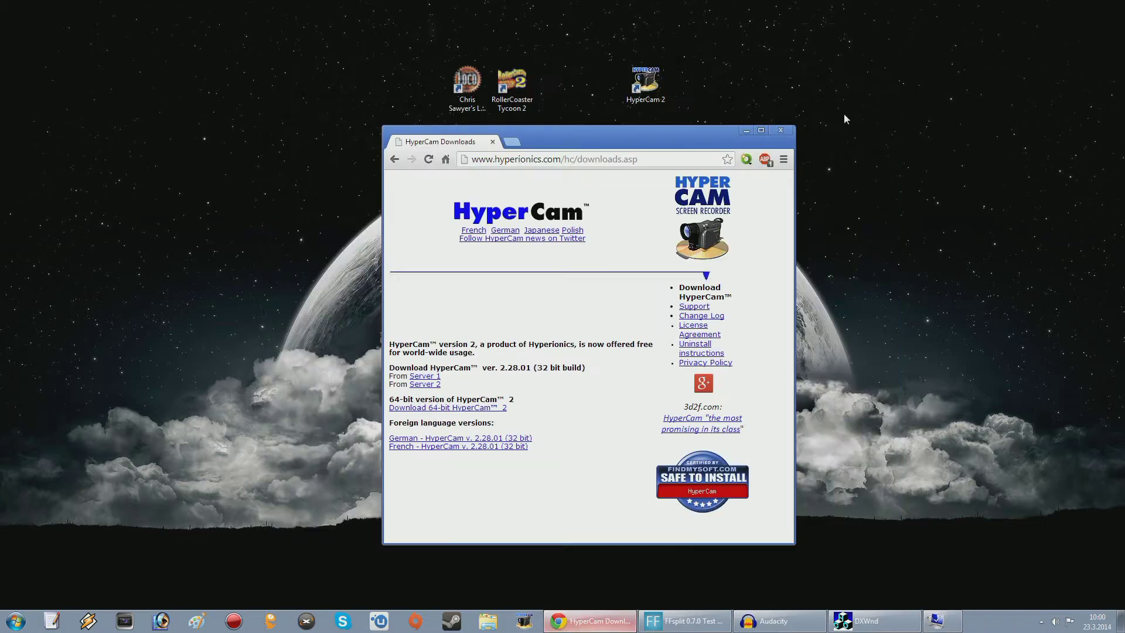
Close the HyperCam download page and launch HyperCam 2 from the desktop
click(780, 130)
double_click(654, 97)
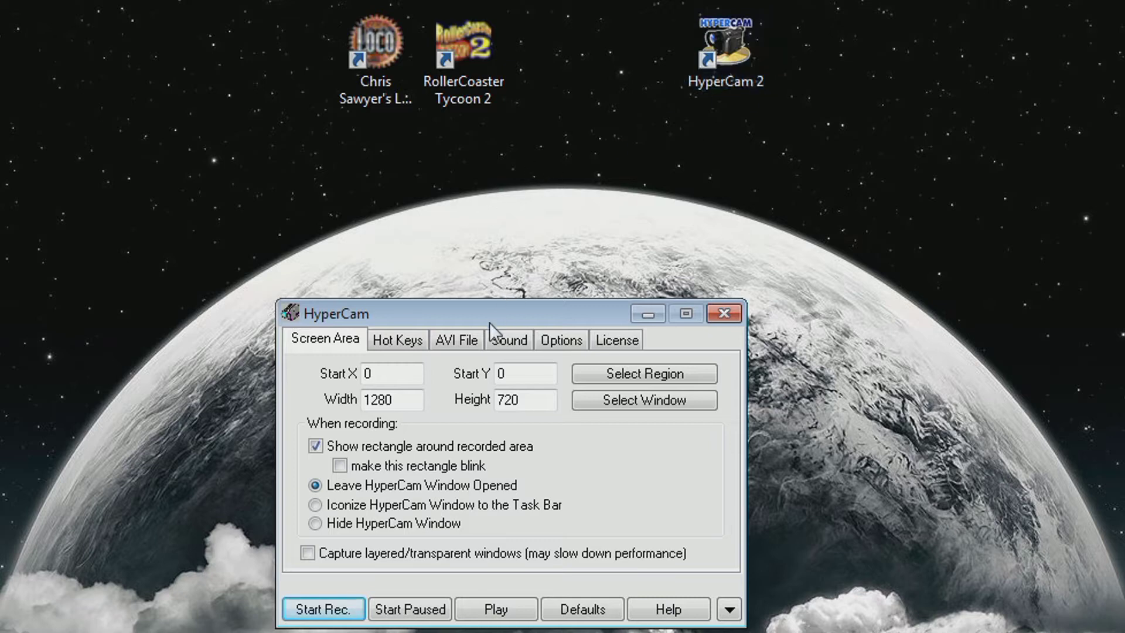
drag(490, 322, 545, 293)
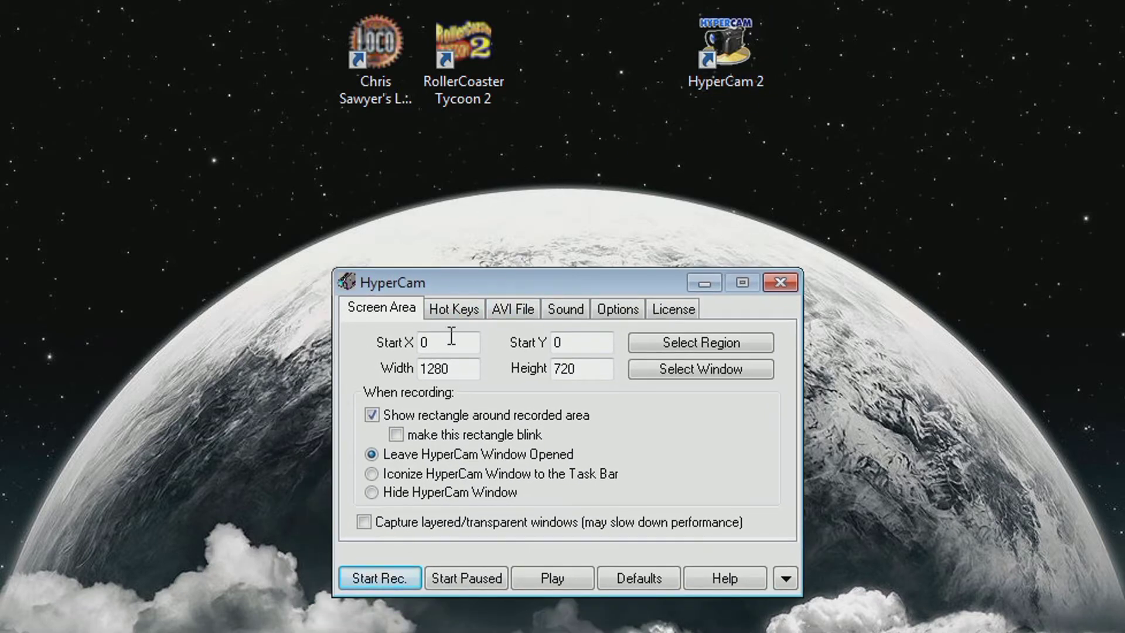
Try a Start X of 10 for the recording area and set it back to 0
click(451, 336)
key(BackSpace)
text(10)
drag(450, 343, 347, 332)
key(BackSpace)
text(0)
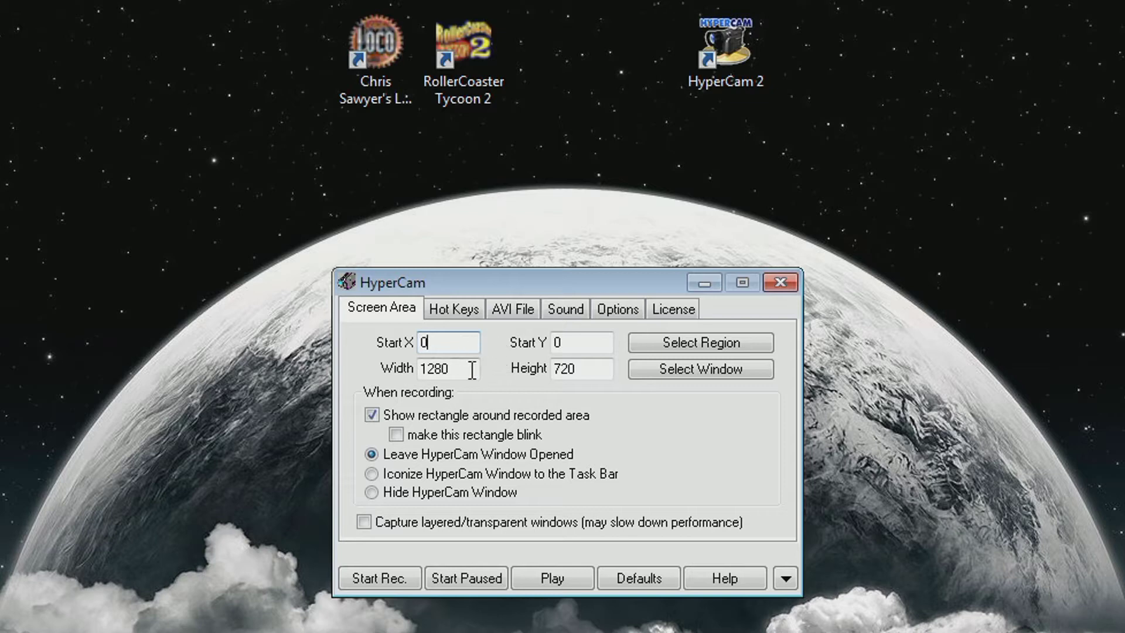
Examine the width and height settings of the recording area
drag(466, 368, 413, 367)
click(593, 371)
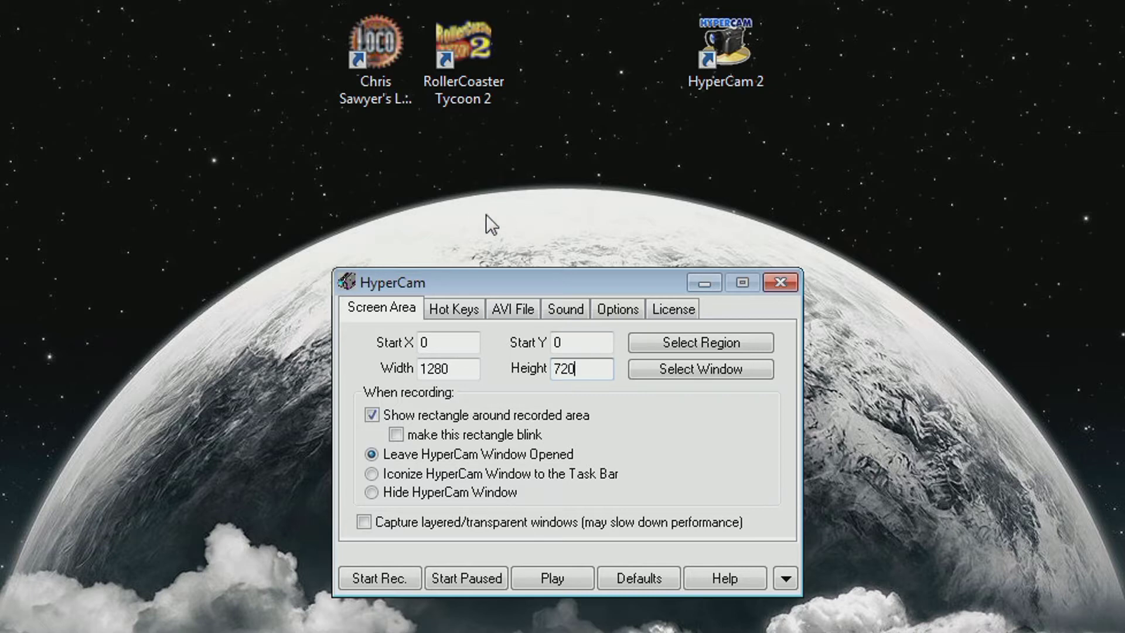
drag(463, 366, 413, 366)
click(464, 369)
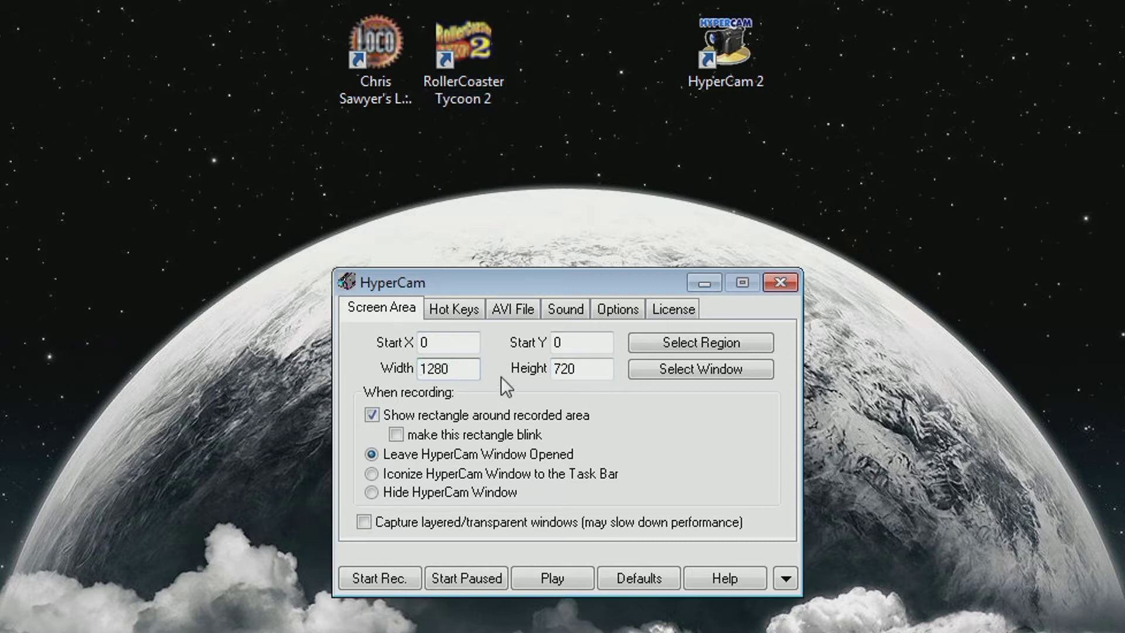
click(585, 366)
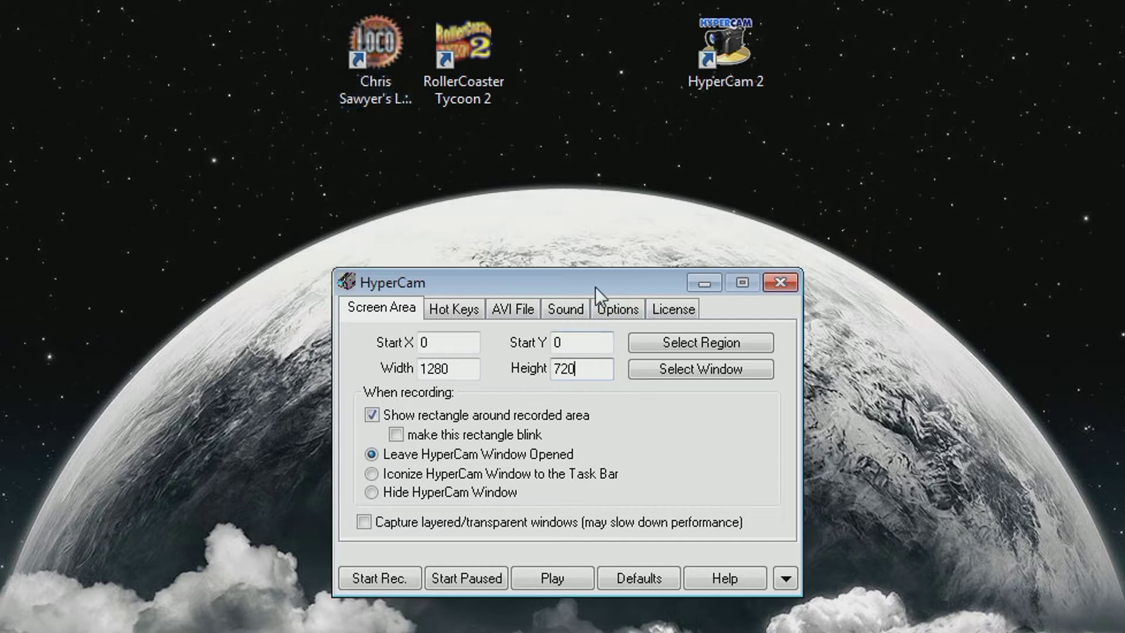
drag(595, 286, 598, 266)
drag(464, 348, 392, 348)
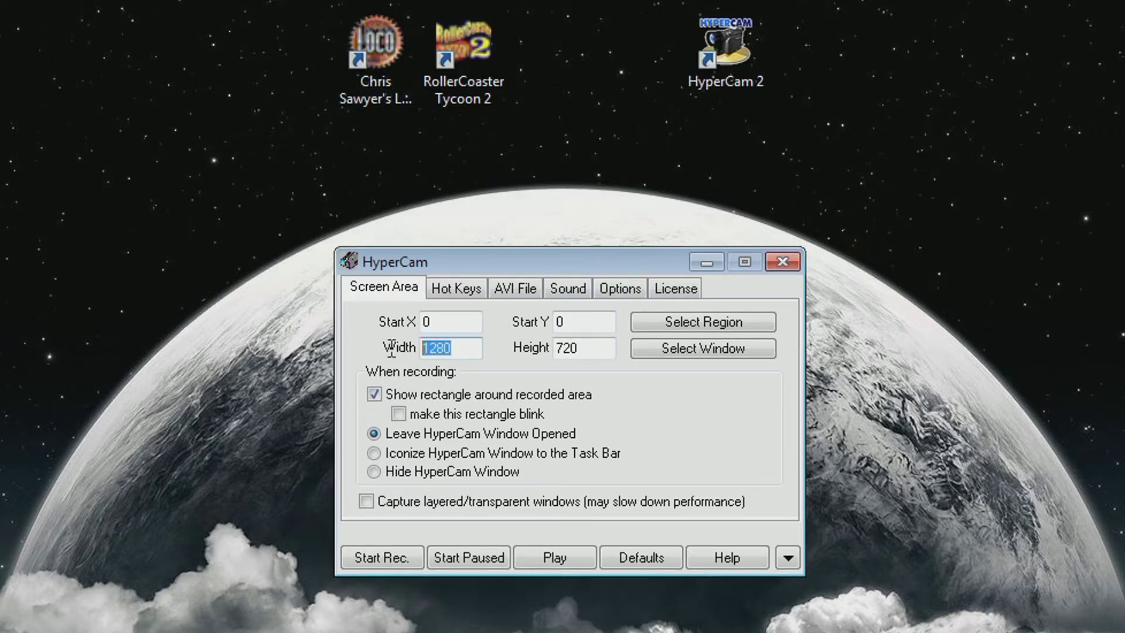
click(467, 349)
drag(589, 263, 592, 248)
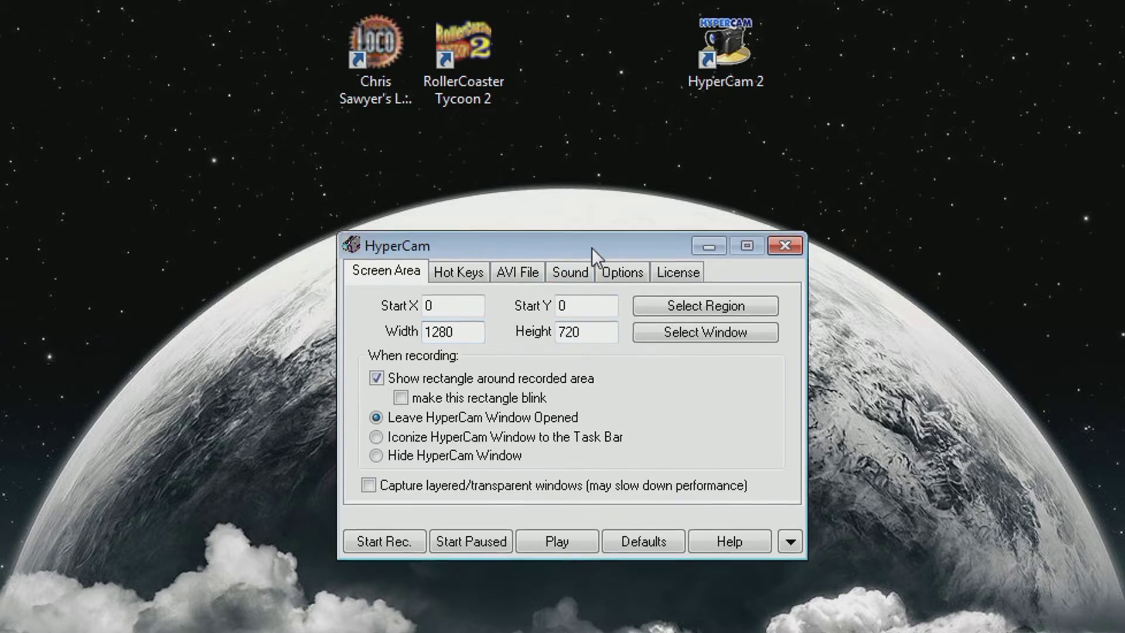
drag(593, 332, 542, 332)
click(591, 332)
drag(588, 328, 525, 317)
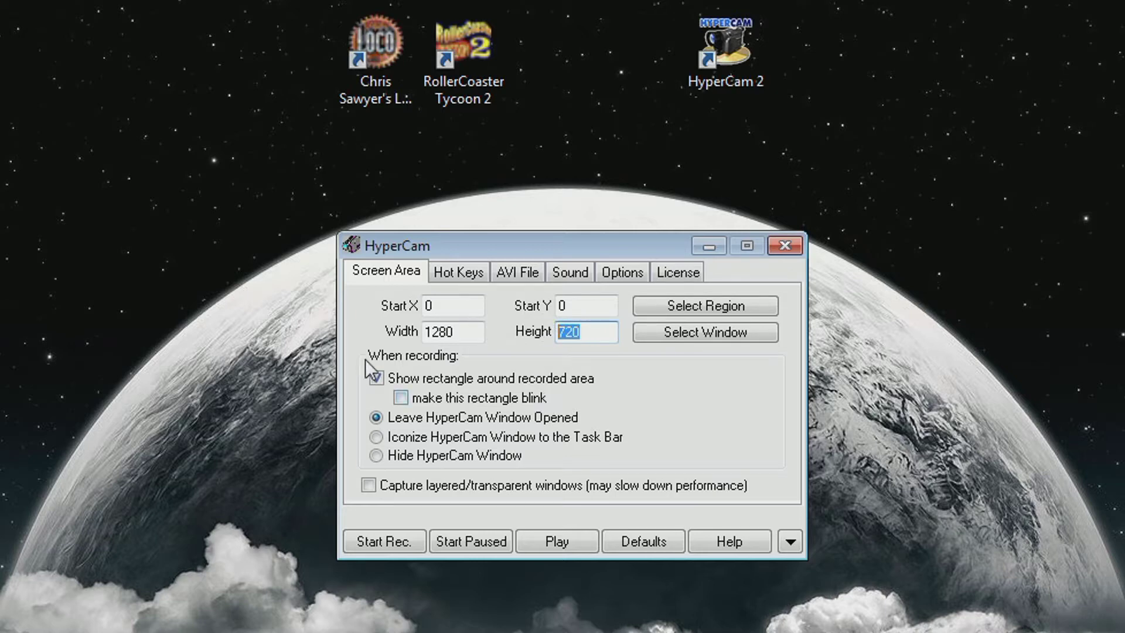
Turn the rectangle around the recorded area off and back on
click(378, 386)
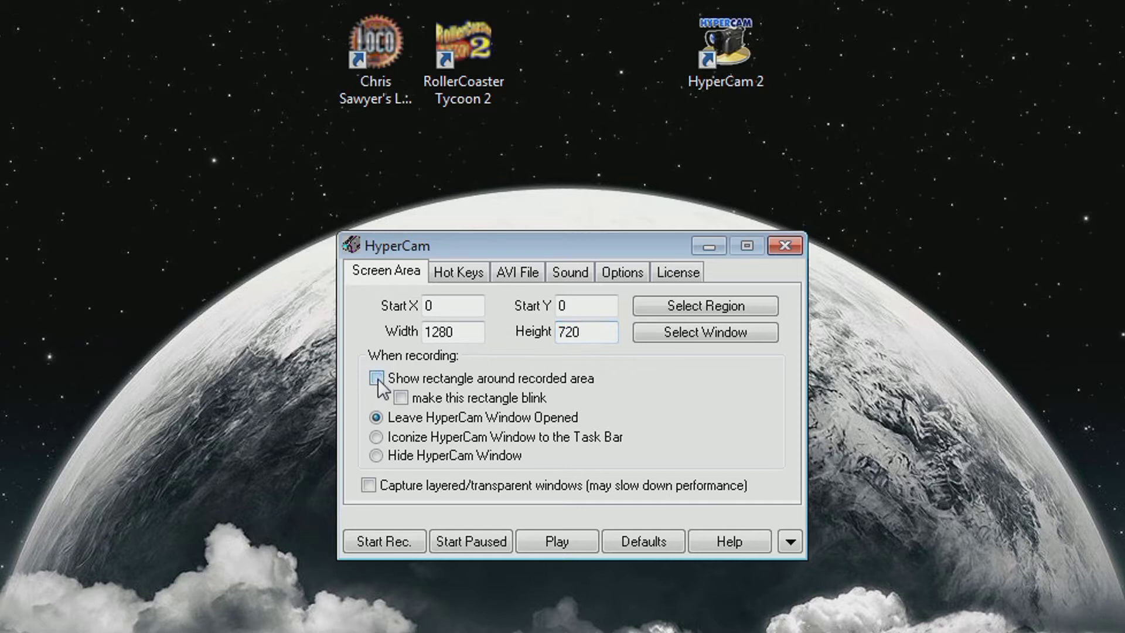
click(378, 386)
click(378, 380)
click(377, 380)
Try the options to iconize and hide the HyperCam window while recording, and reselect Leave HyperCam Window Opened
click(377, 438)
click(378, 455)
click(376, 437)
click(377, 456)
click(377, 418)
Examine the hot keys for start/stop, pause/resume and single frame shot, and the options for panning the capture area
click(468, 275)
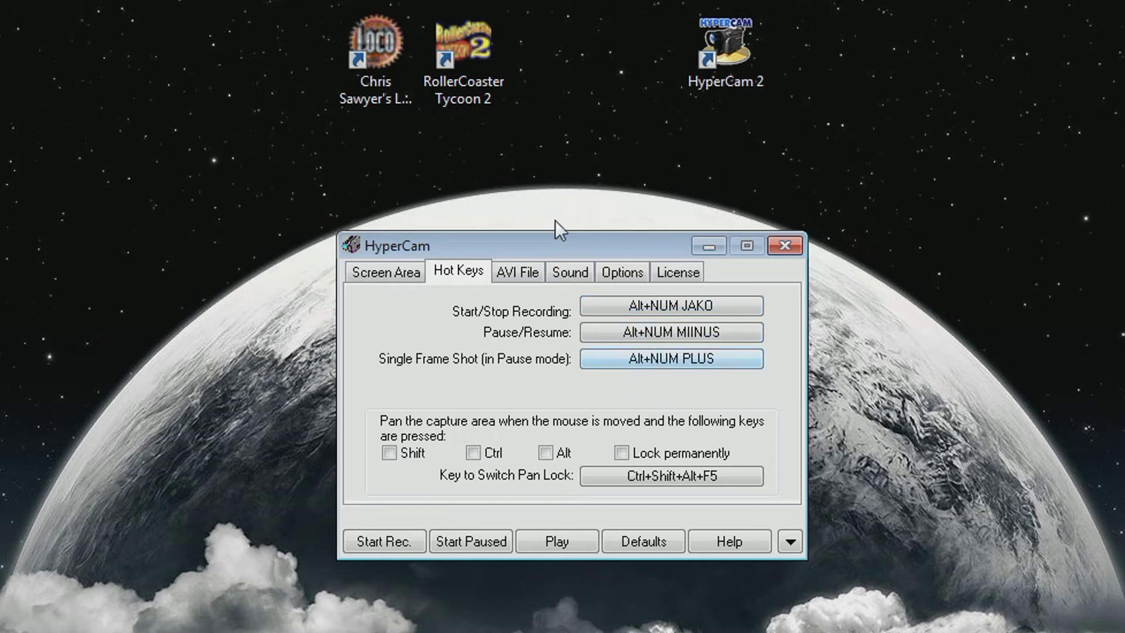
drag(546, 242, 535, 193)
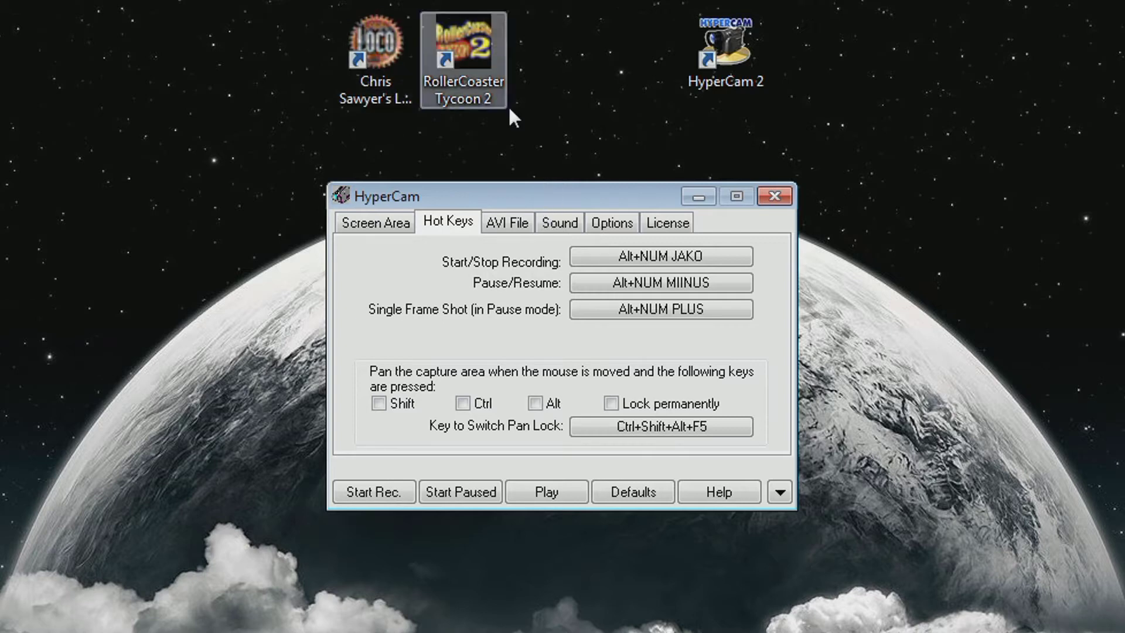
drag(530, 197, 531, 258)
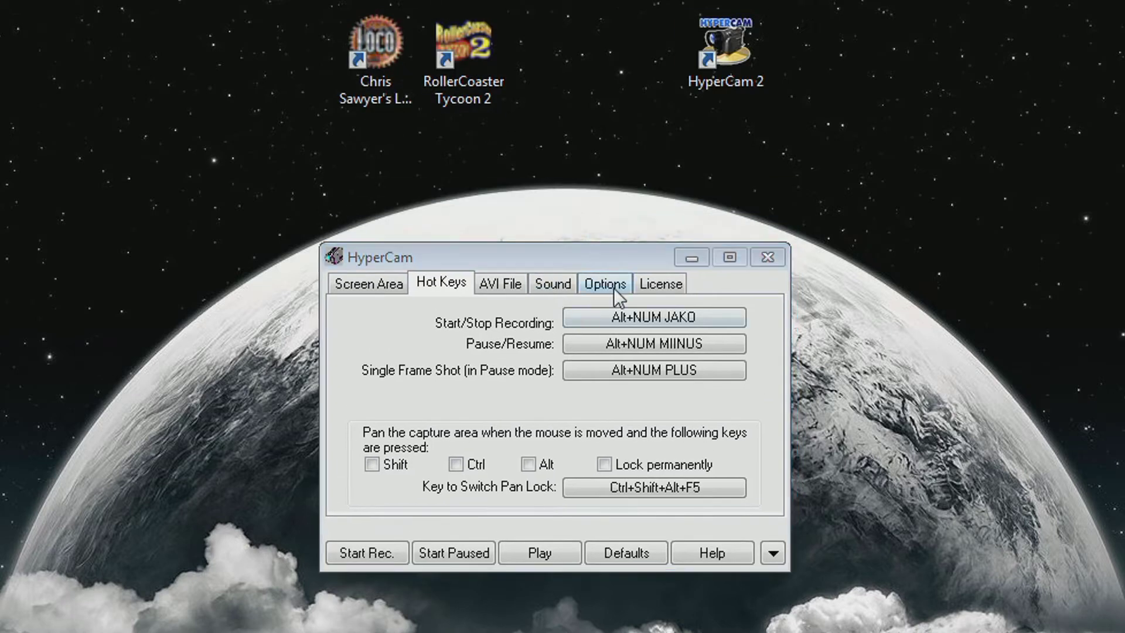
drag(610, 256, 620, 268)
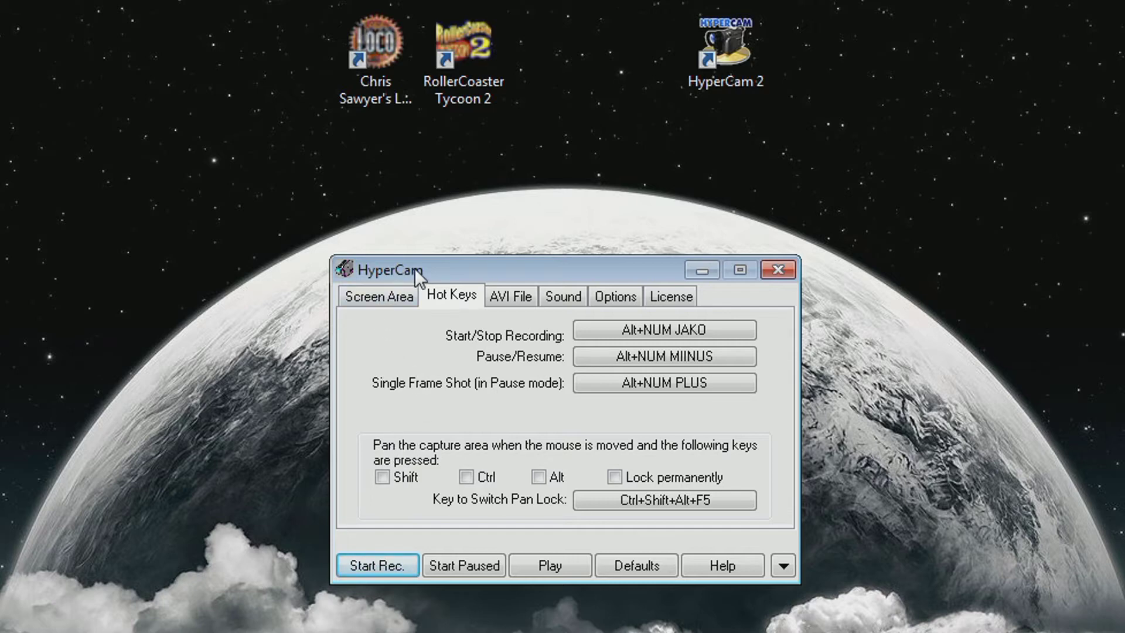
drag(414, 268, 405, 260)
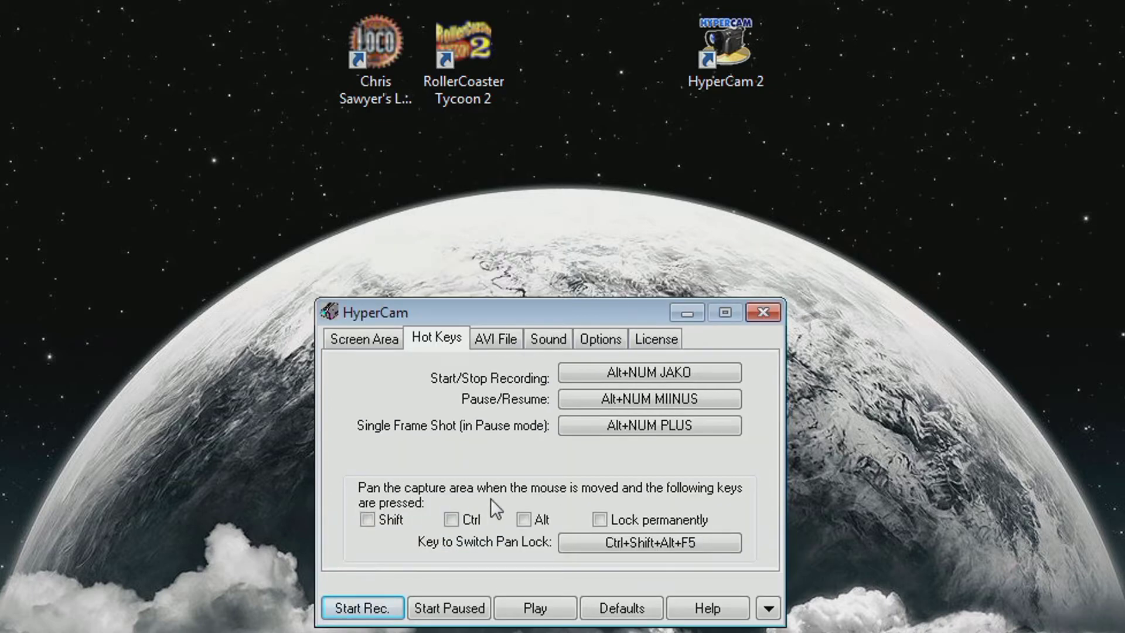
click(368, 518)
Examine the AVI file name, record and playback frame rates, cursor/full frame capture ratio and key frame interval
click(500, 297)
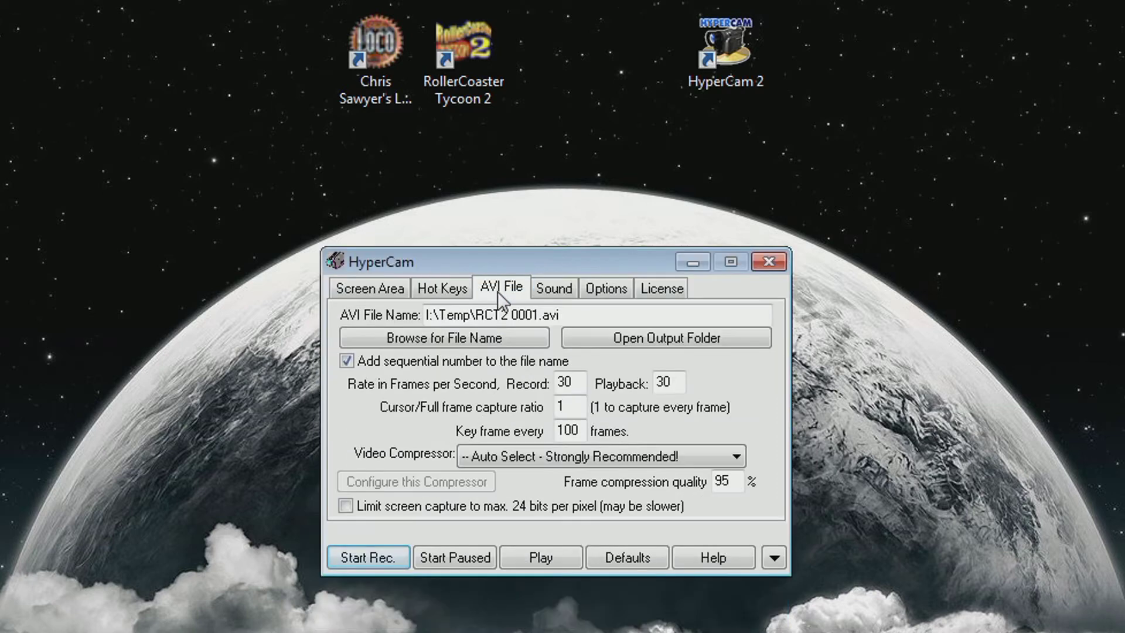
drag(579, 316, 430, 313)
click(622, 316)
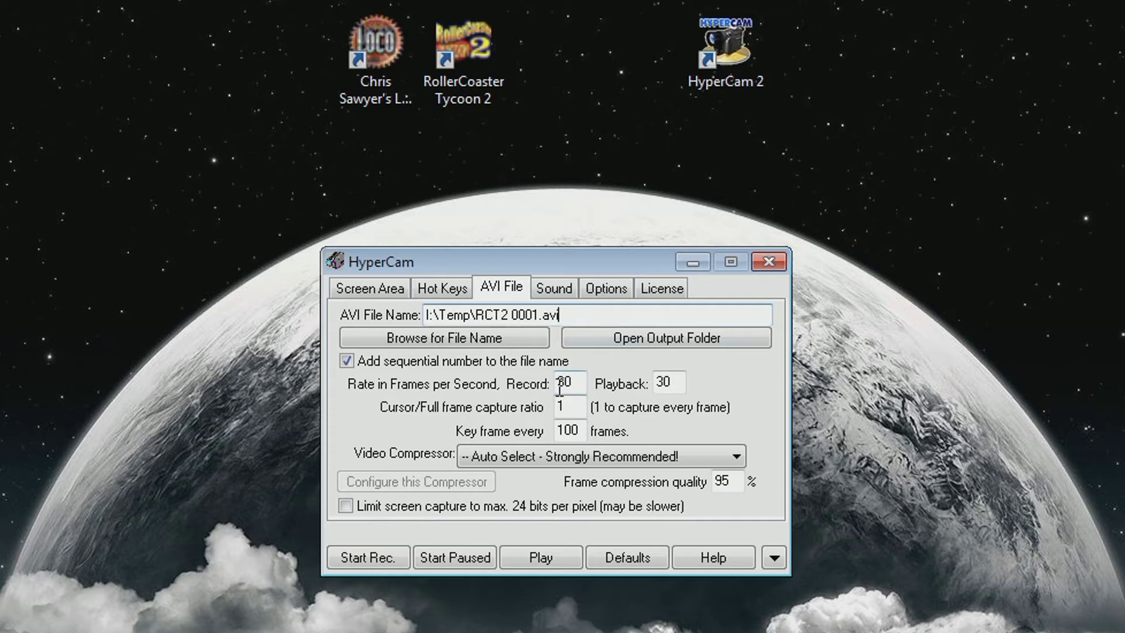
drag(577, 382, 547, 376)
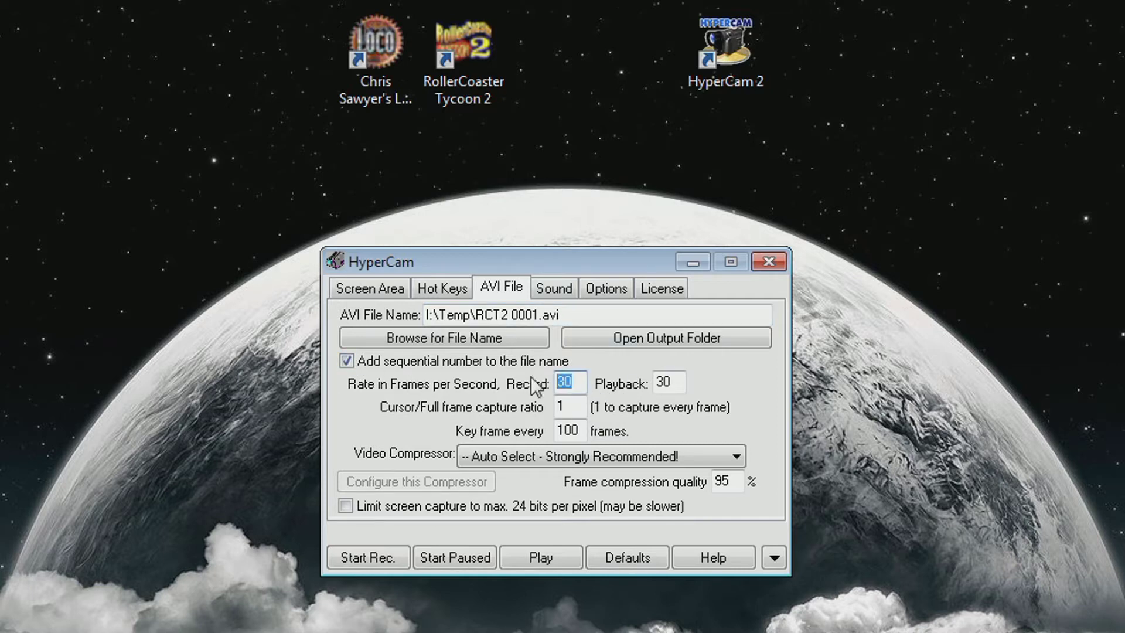
drag(563, 382, 574, 382)
click(682, 383)
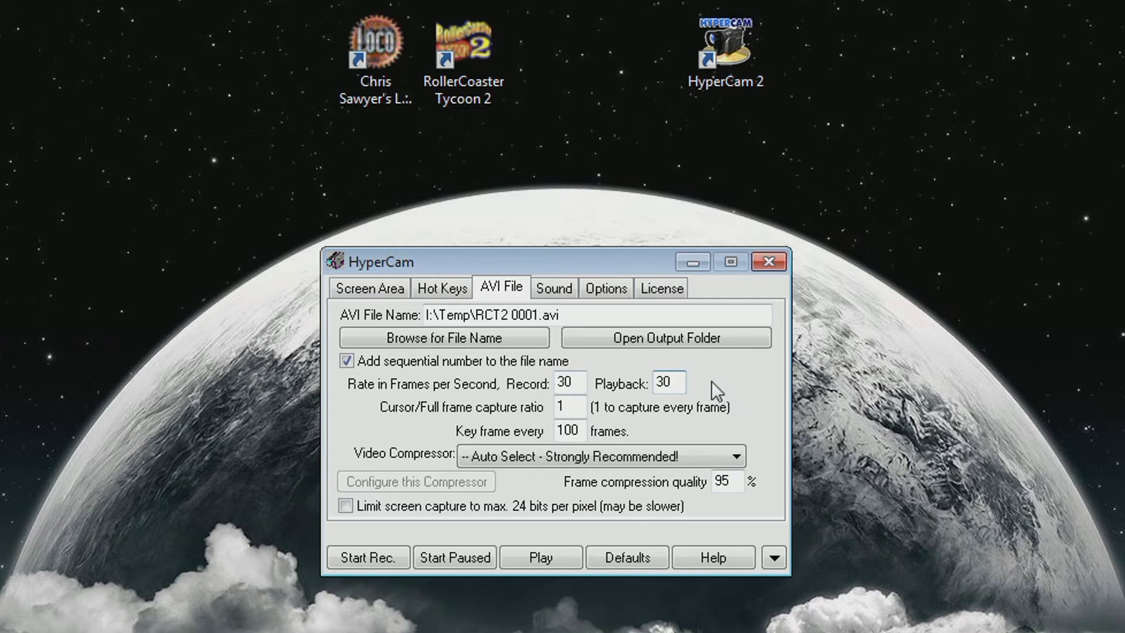
double_click(566, 410)
click(679, 382)
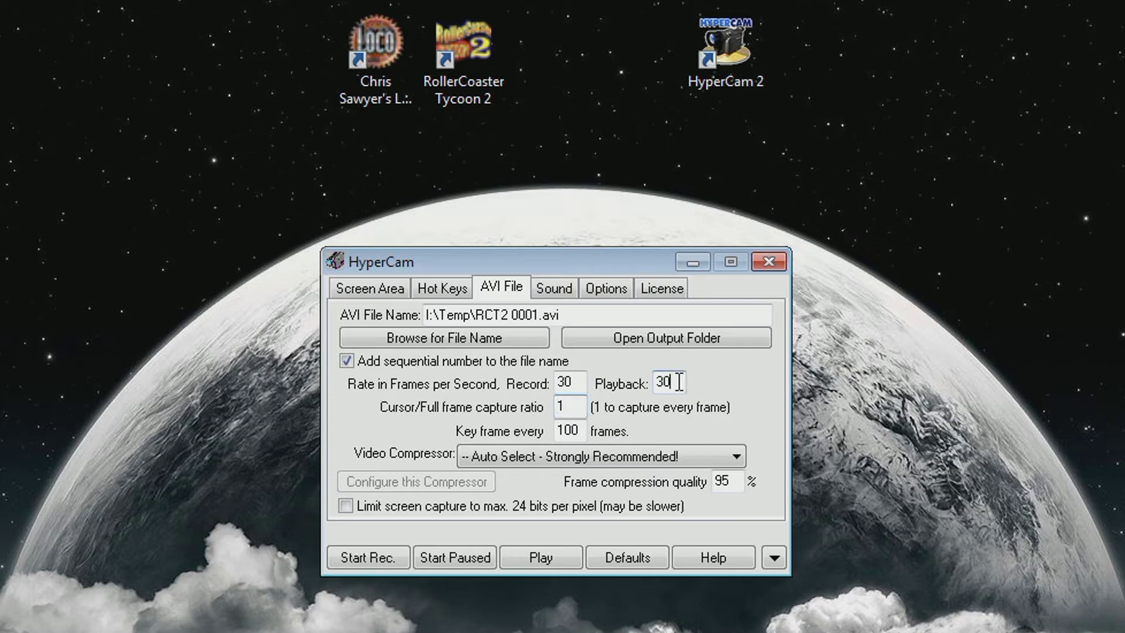
click(582, 427)
Choose Auto Select - Strongly Recommended as the video compressor and check the frame compression quality
click(564, 458)
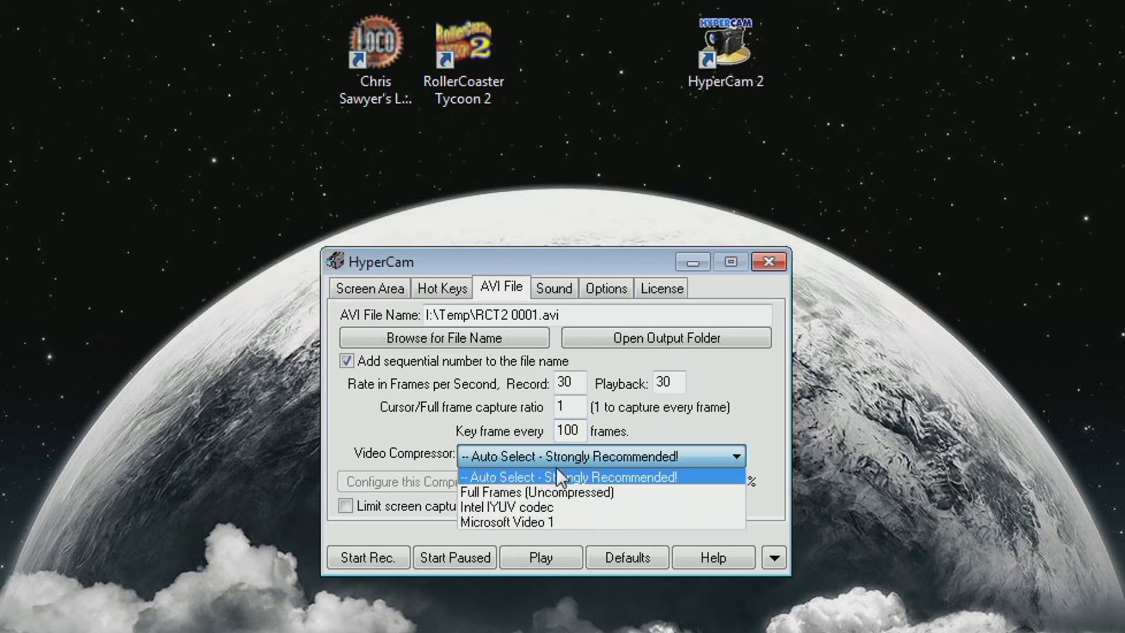
click(546, 475)
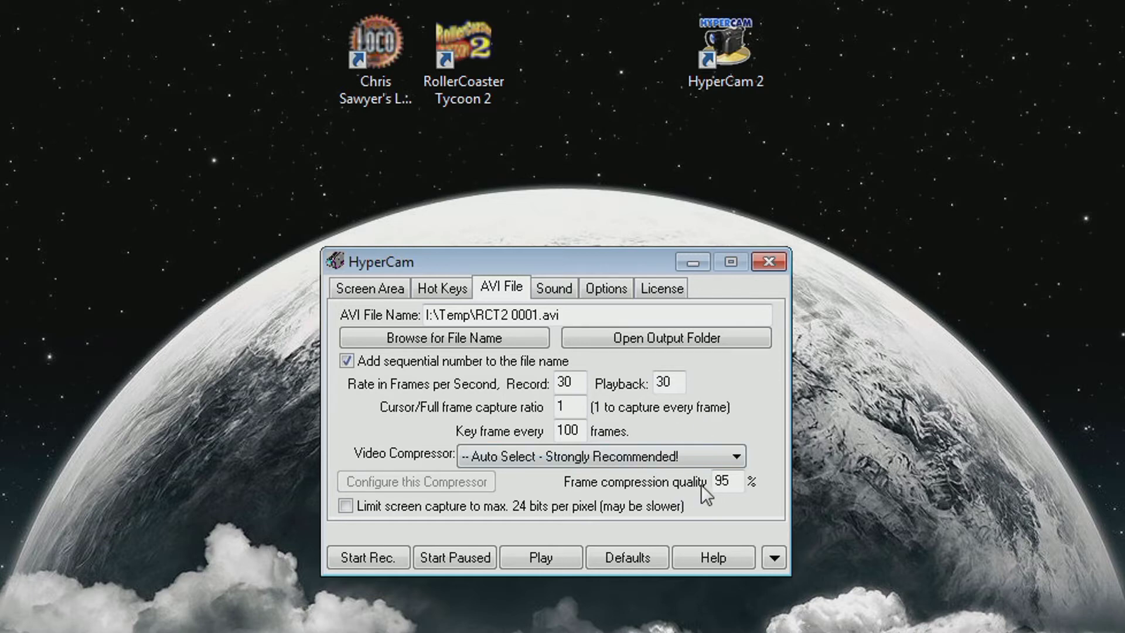
drag(731, 482, 697, 484)
click(732, 509)
drag(722, 479, 699, 484)
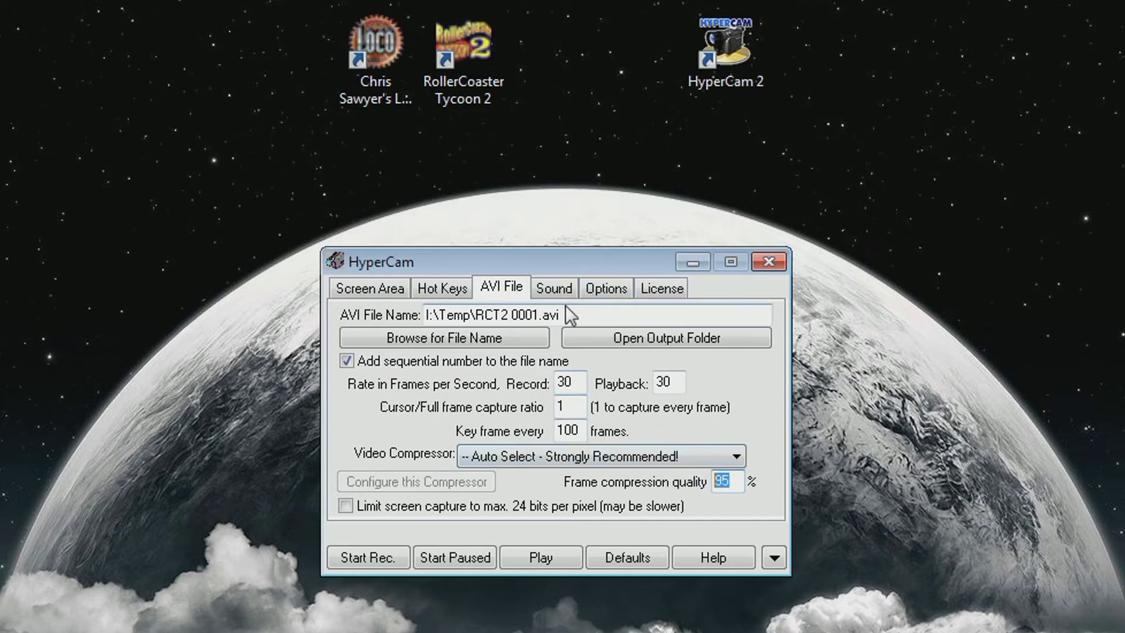
Examine HyperCam's sound settings: the available recording sources, number of channels, sample size and sample rate
click(555, 289)
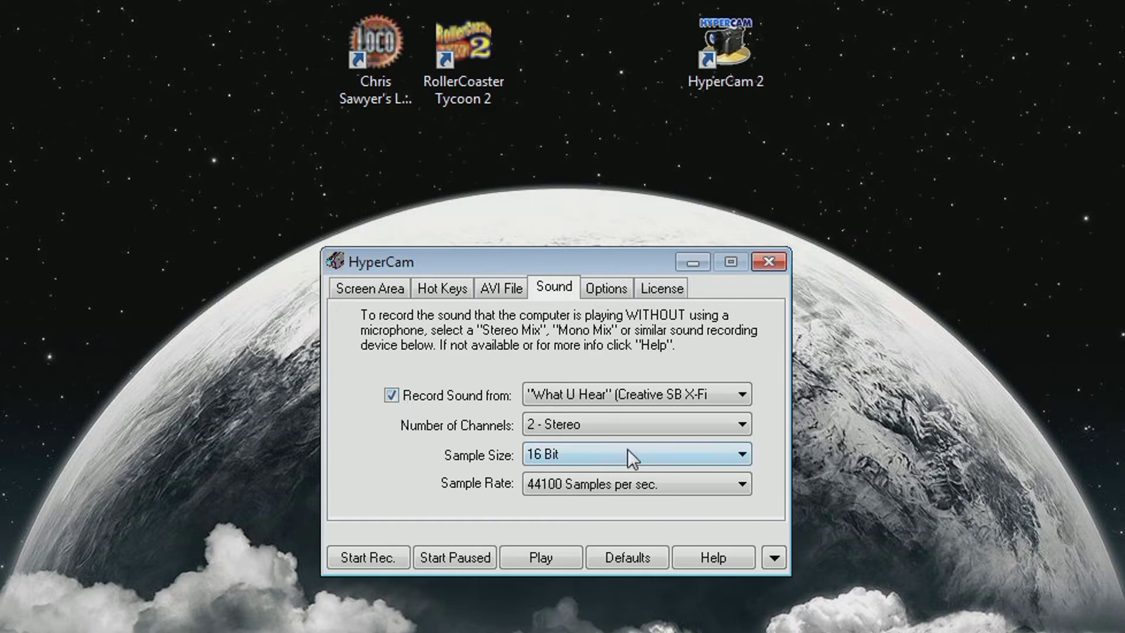
click(612, 396)
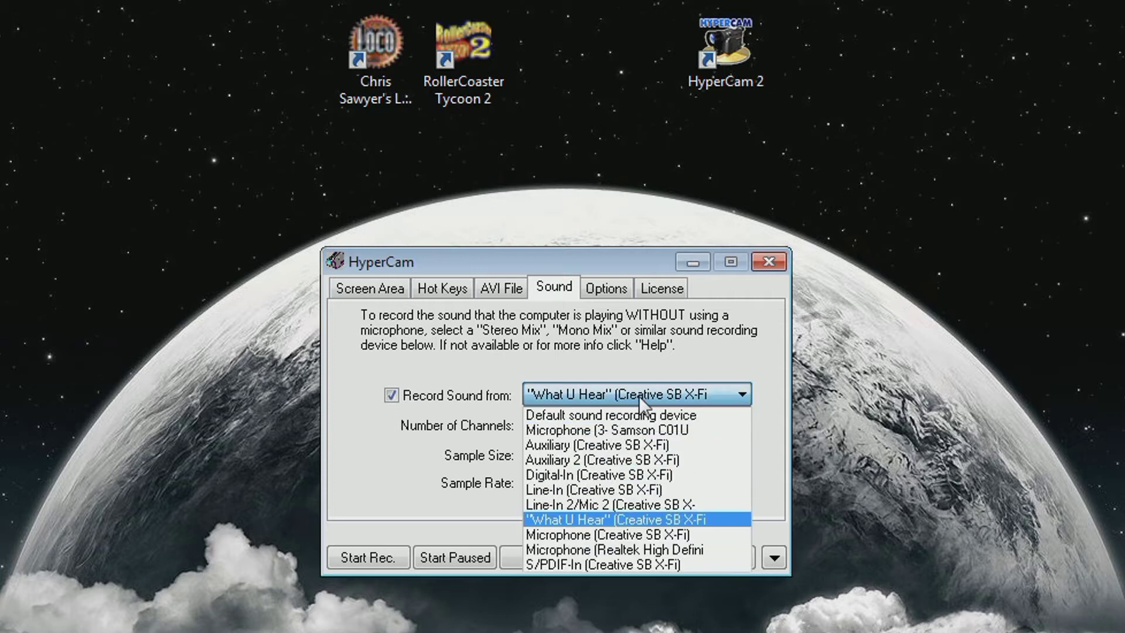
click(674, 394)
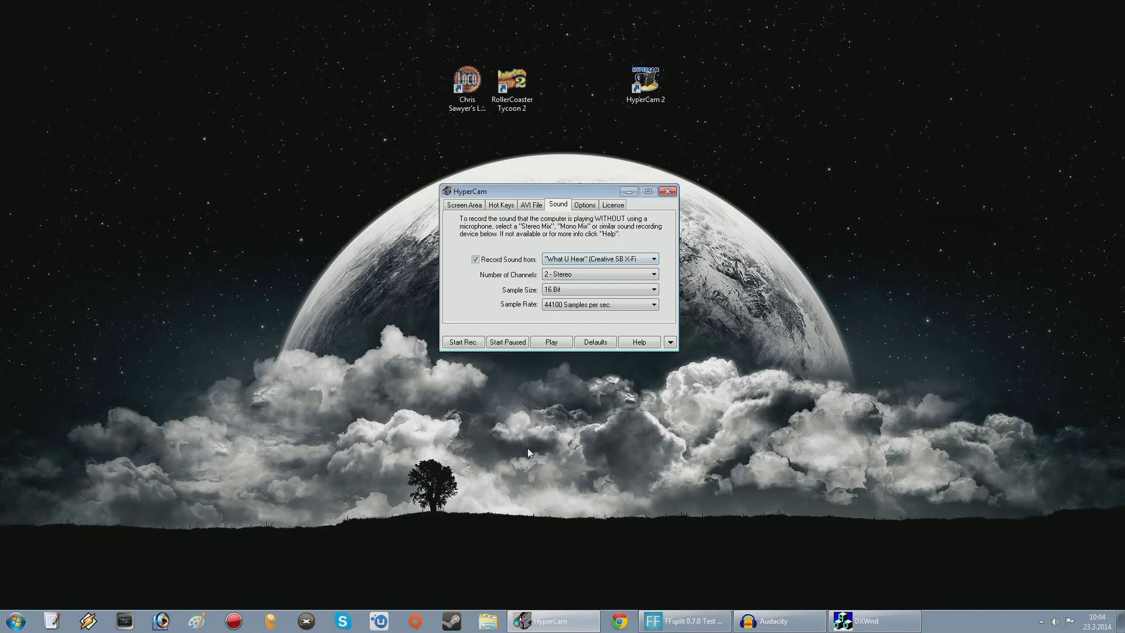
drag(1124, 63, 338, 89)
drag(509, 99, 502, 90)
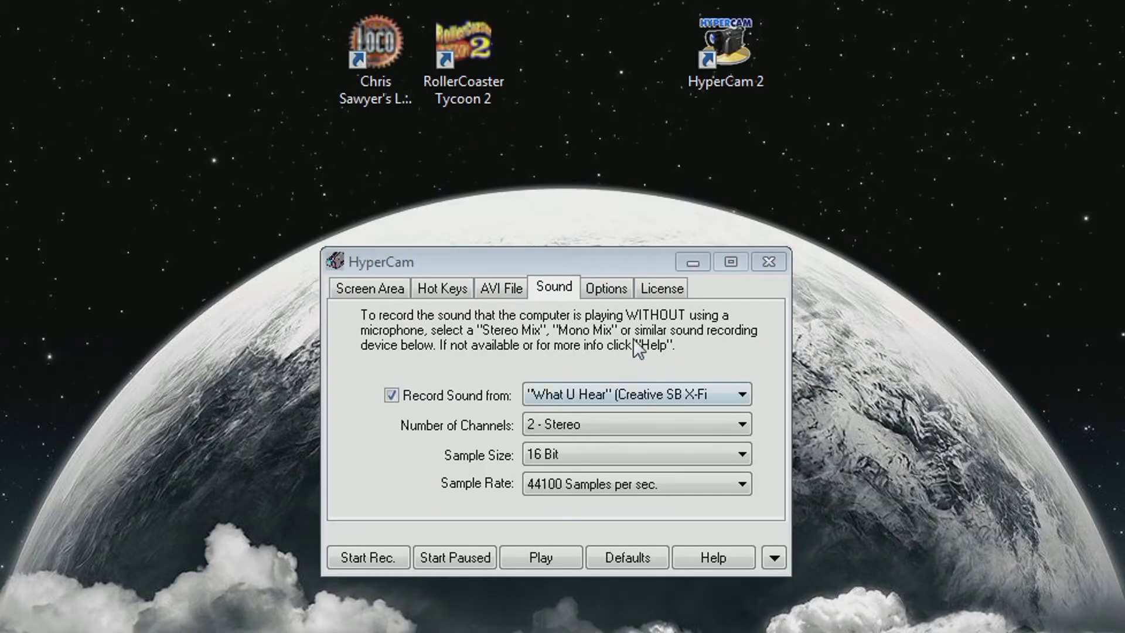
click(559, 396)
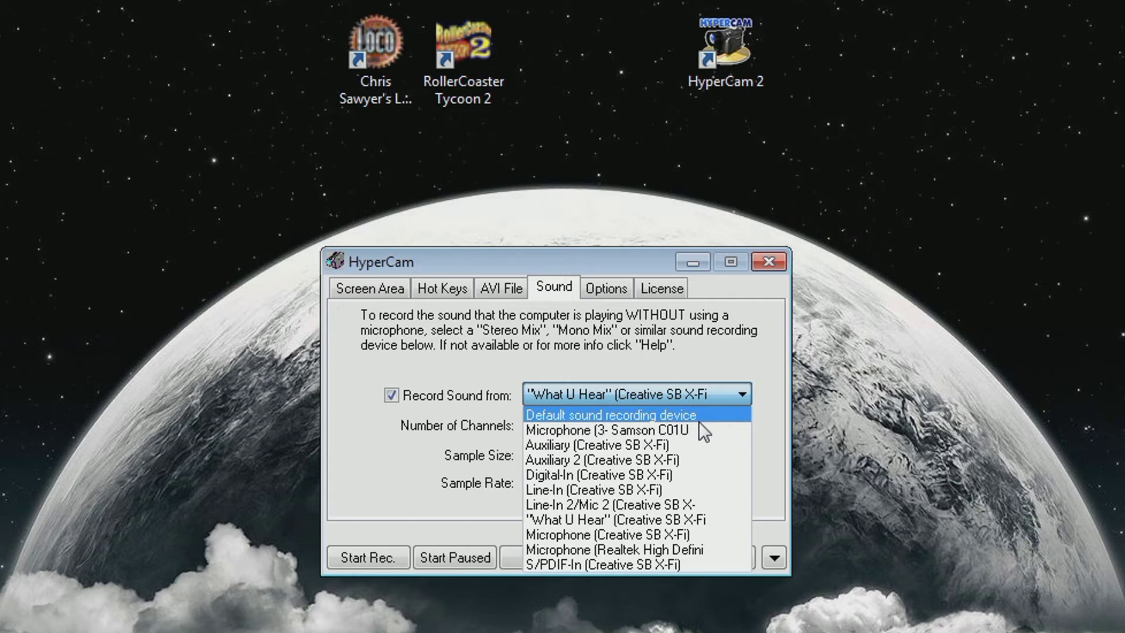
click(706, 388)
Try Microphone (3- Samson C01U) as the sound recording source and reselect "What U Hear" (Creative SB X-Fi)
click(692, 393)
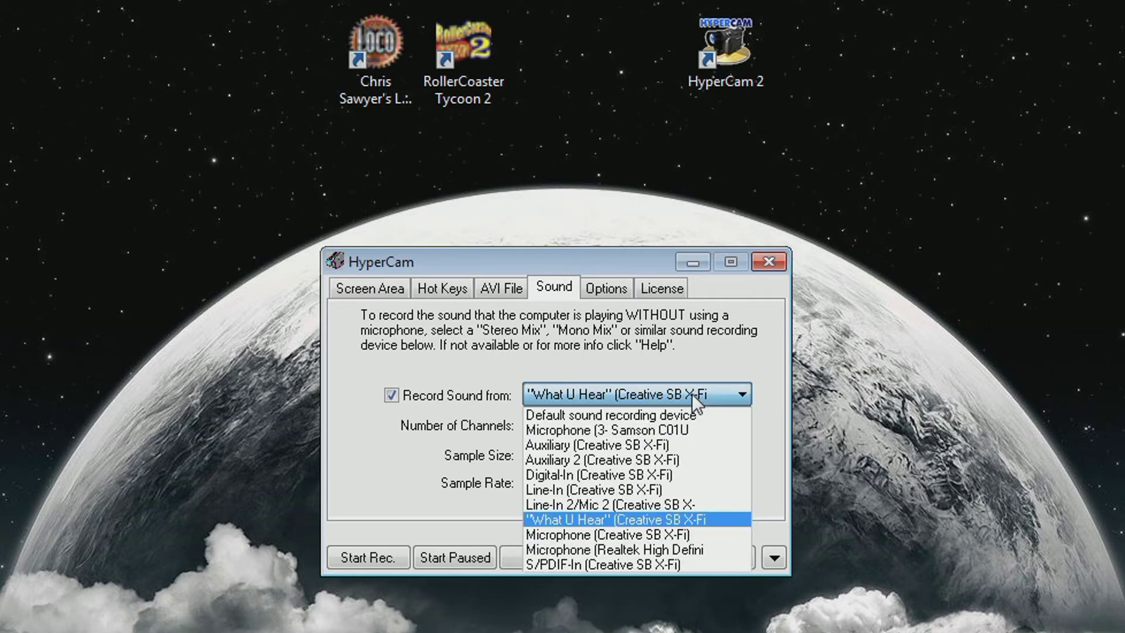
click(612, 430)
click(593, 400)
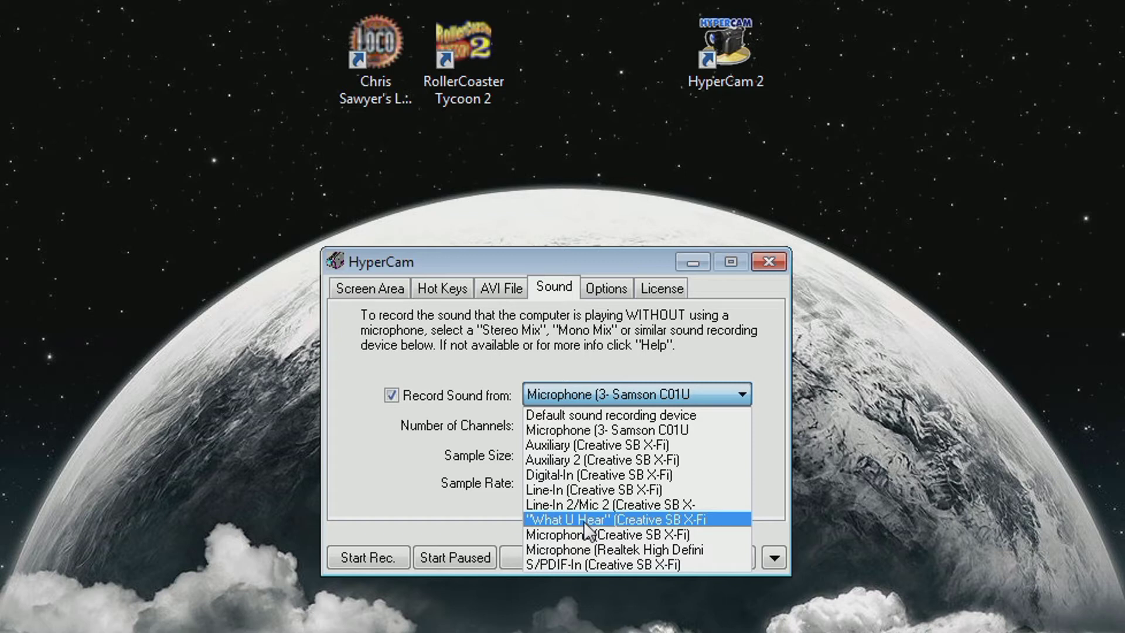
click(735, 353)
click(695, 385)
click(755, 363)
click(694, 395)
click(610, 510)
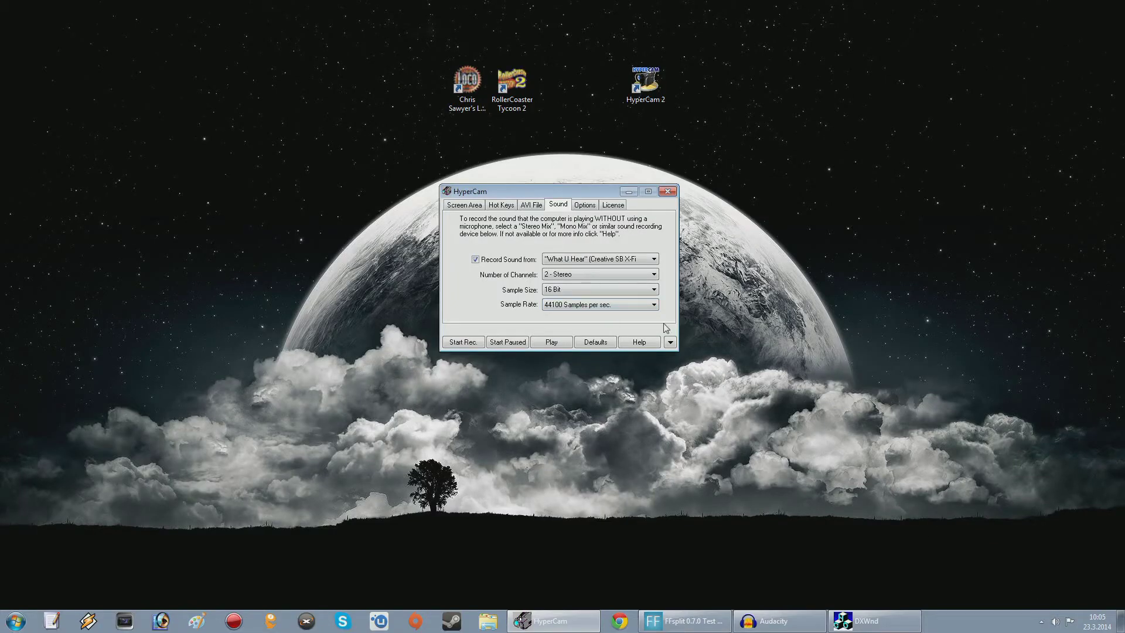
Open the Windows playback devices and examine the default Creative SB X-Fi Speakers
right_click(1055, 622)
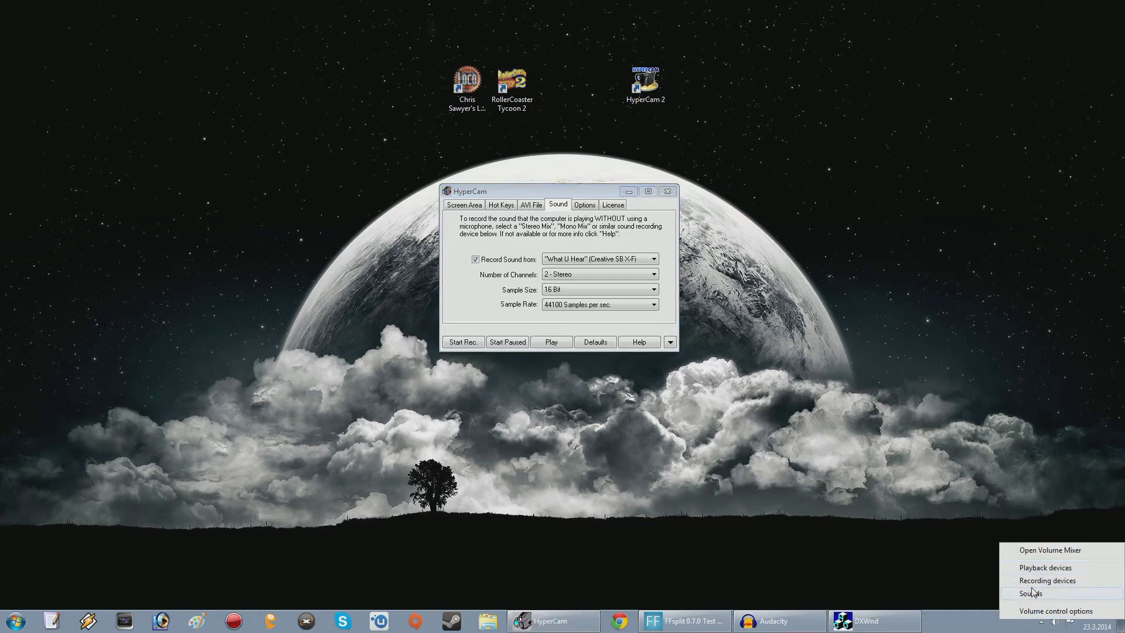
click(1033, 569)
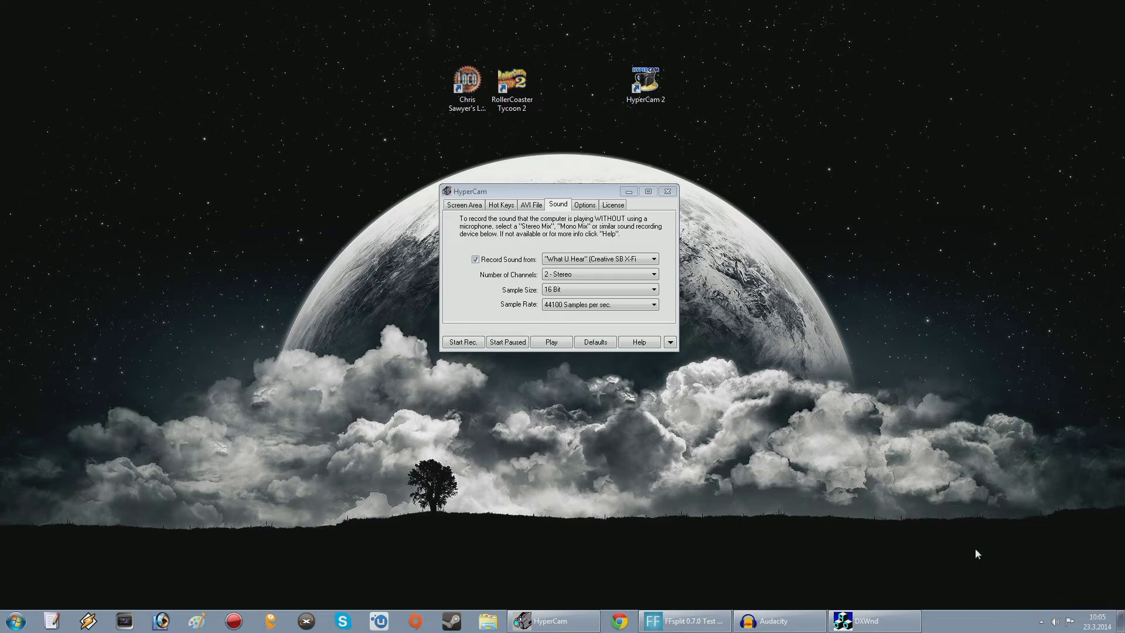
drag(246, 148, 521, 194)
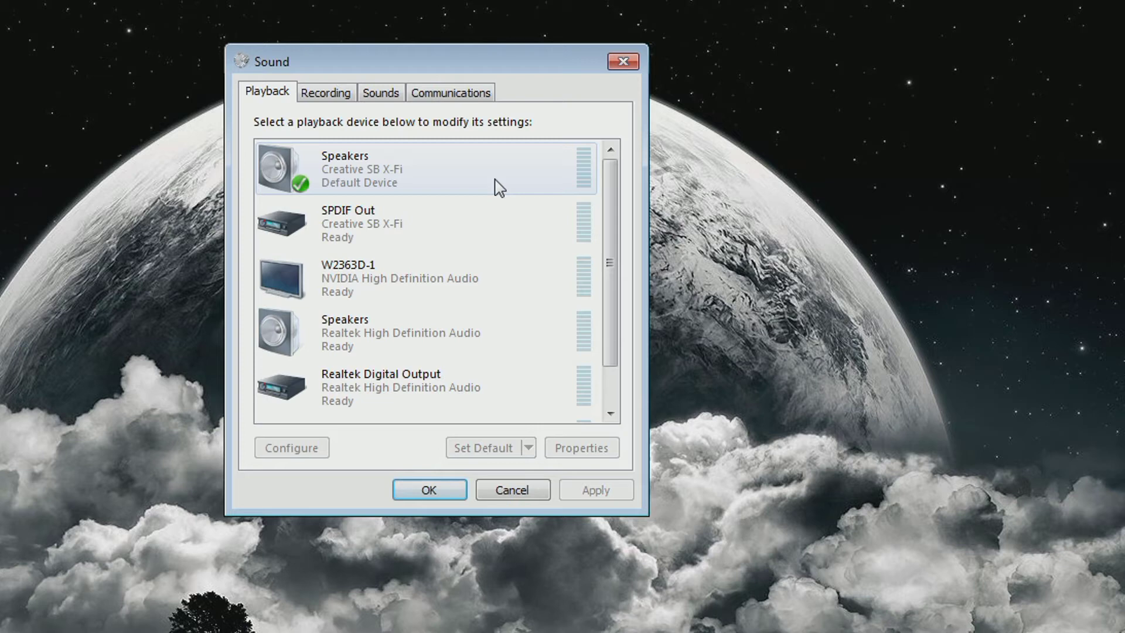
click(495, 181)
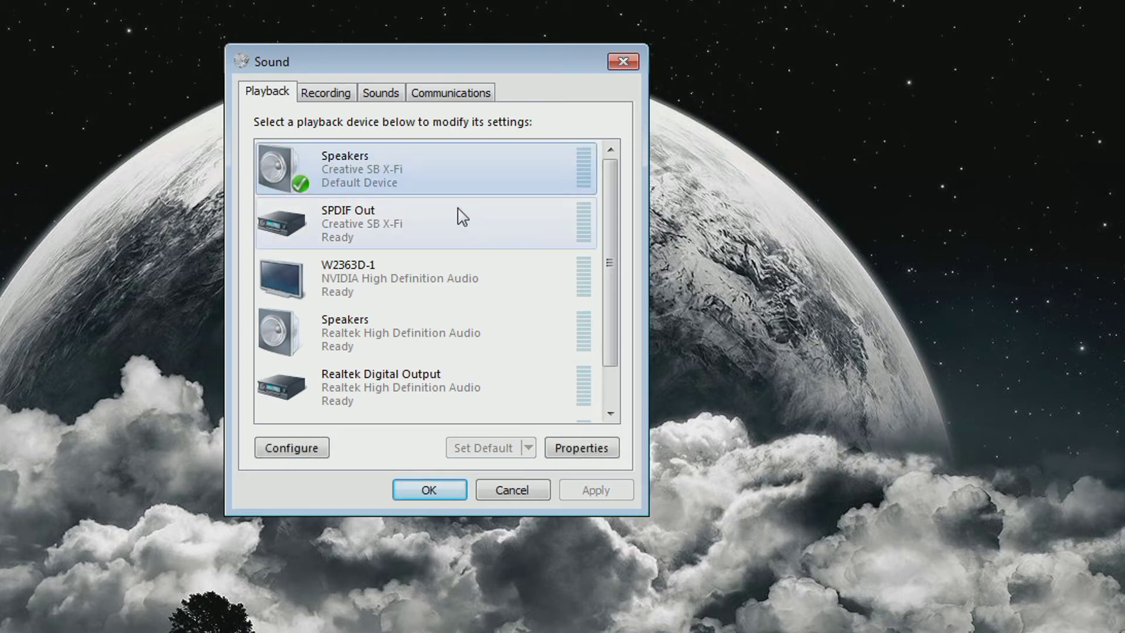
click(431, 205)
click(434, 184)
scroll(515, 276, down, 1)
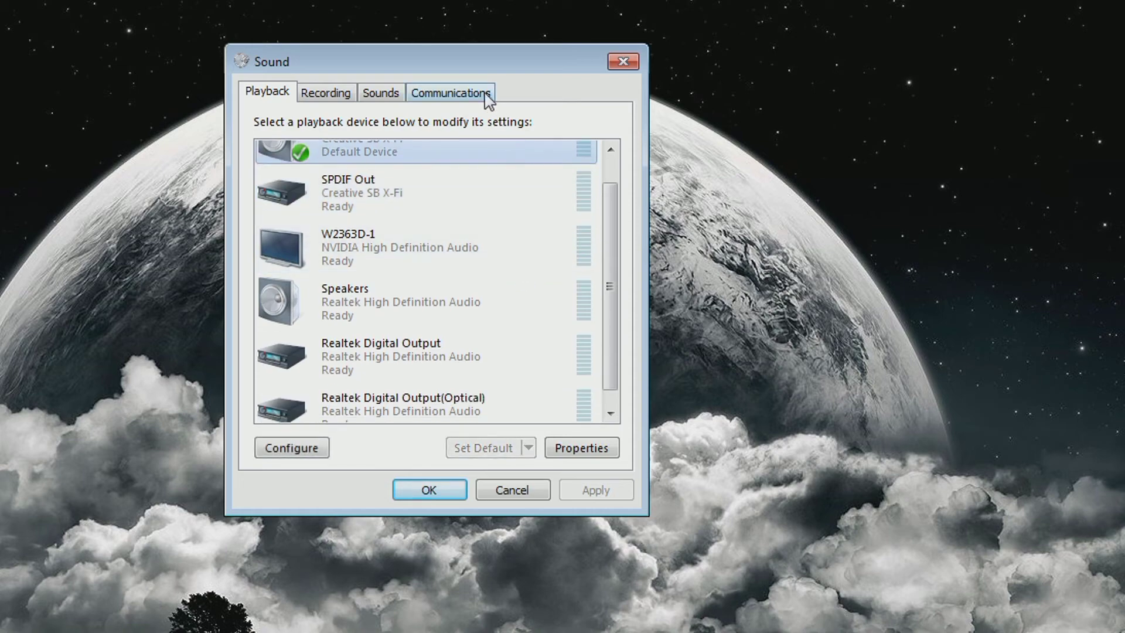
drag(495, 61, 445, 71)
click(449, 183)
scroll(496, 256, up, 1)
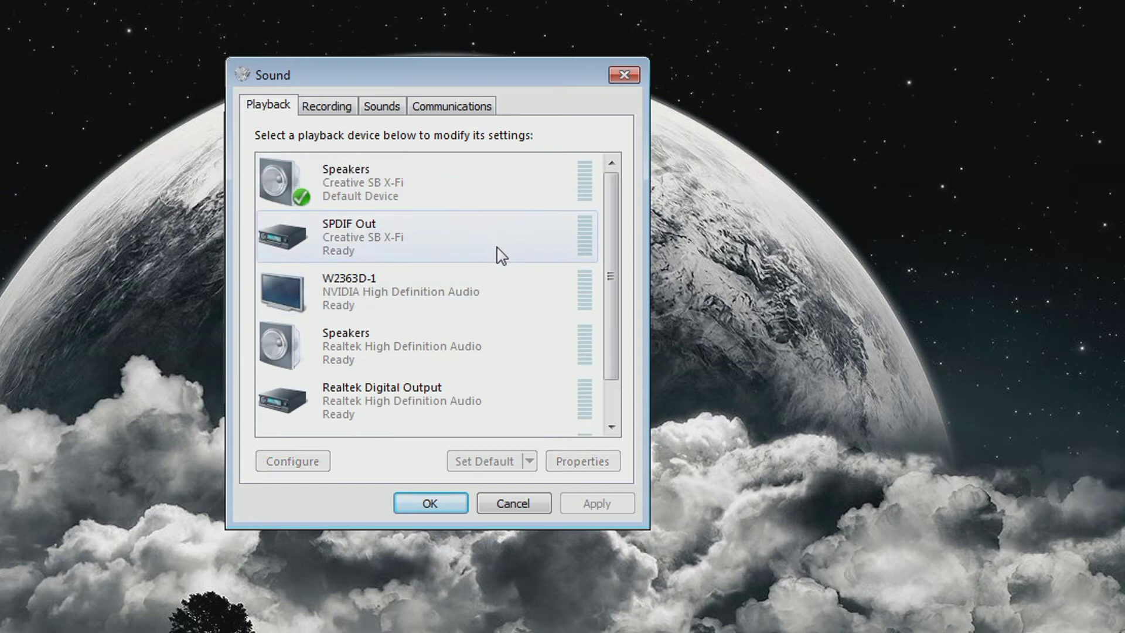
Compare the Creative SB X-Fi Speakers and SPDIF Out with the Realtek speakers and digital outputs among the playback devices
click(498, 255)
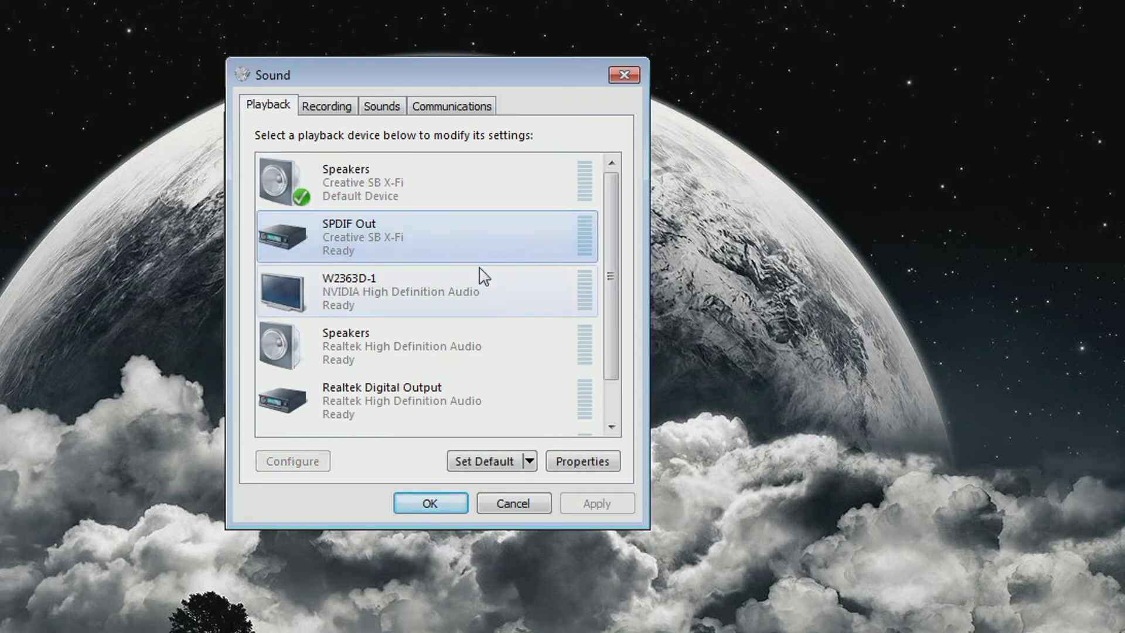
scroll(498, 328, down, 1)
scroll(495, 305, up, 1)
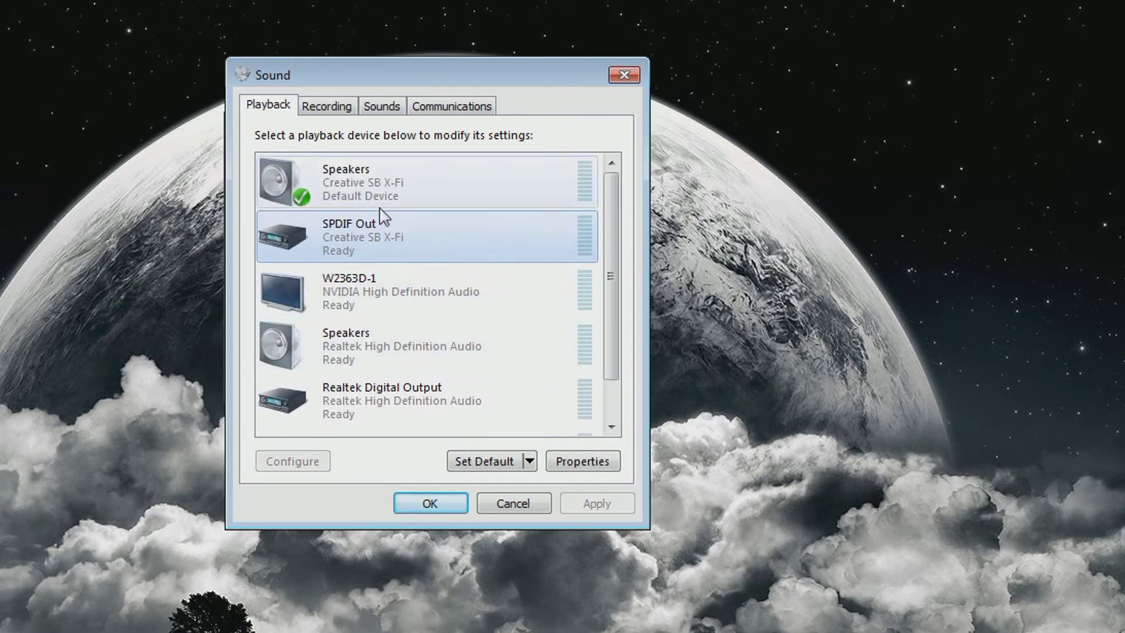
click(402, 197)
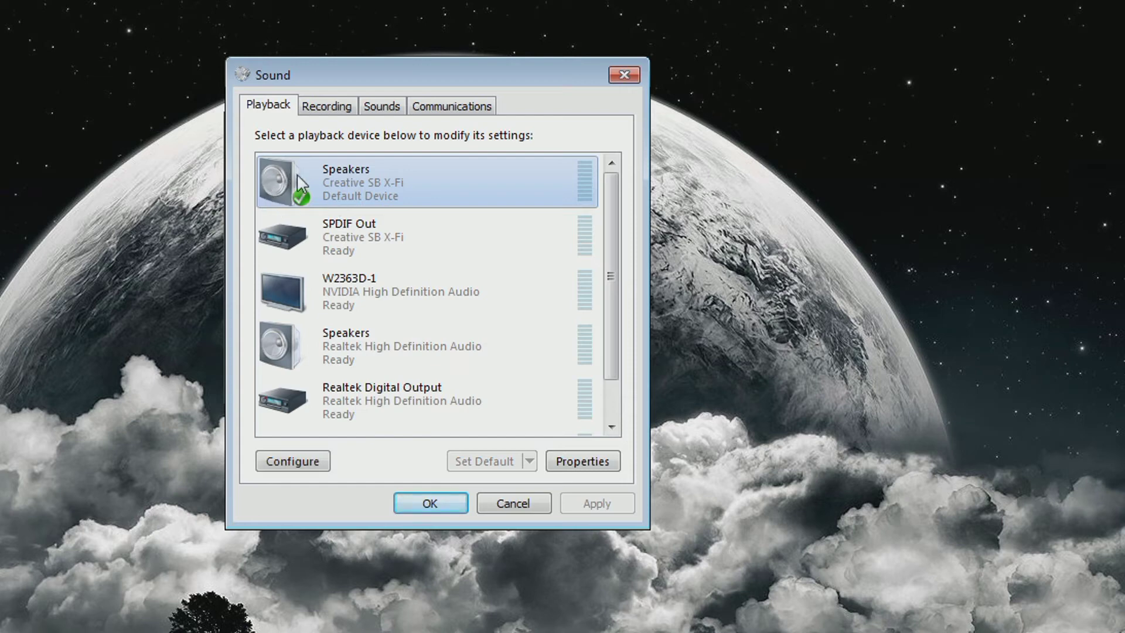
click(323, 352)
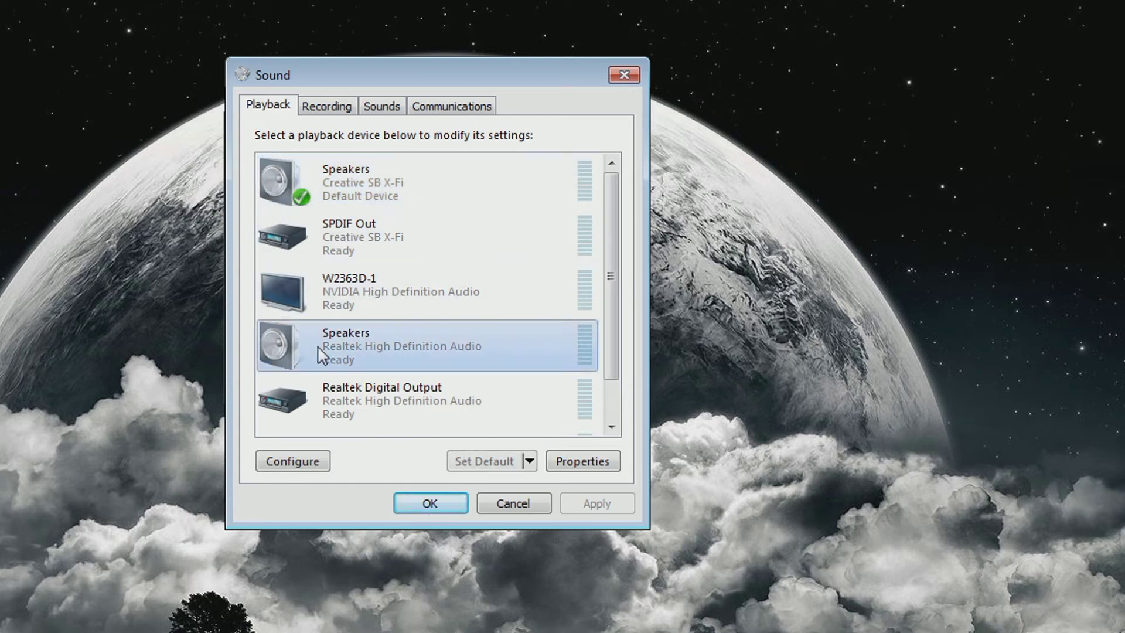
click(362, 250)
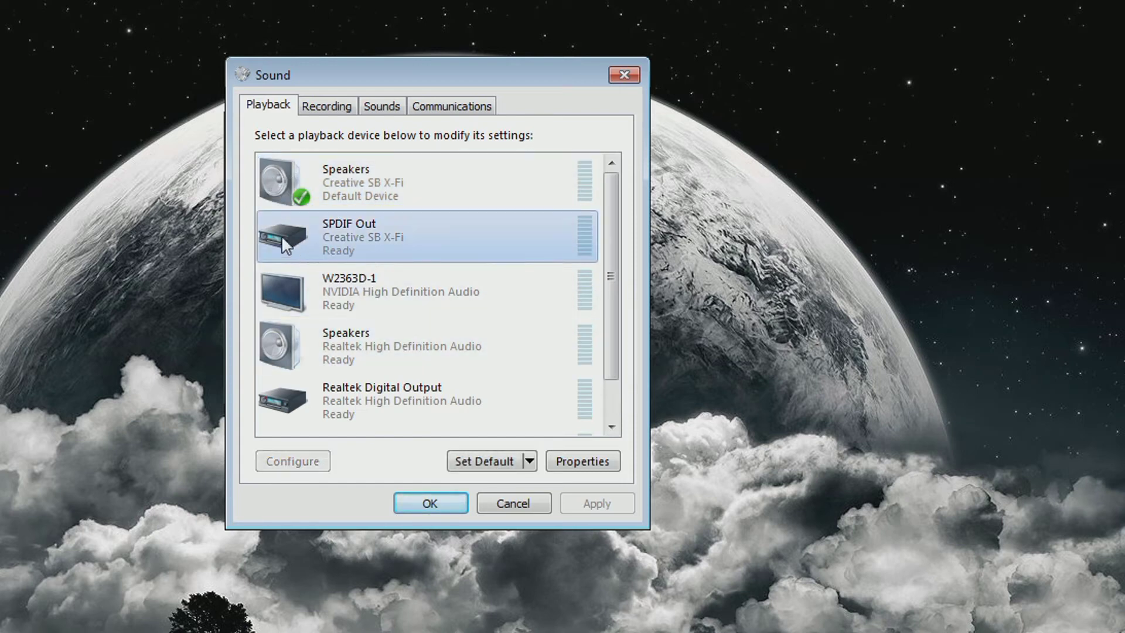
click(326, 403)
scroll(331, 410, down, 1)
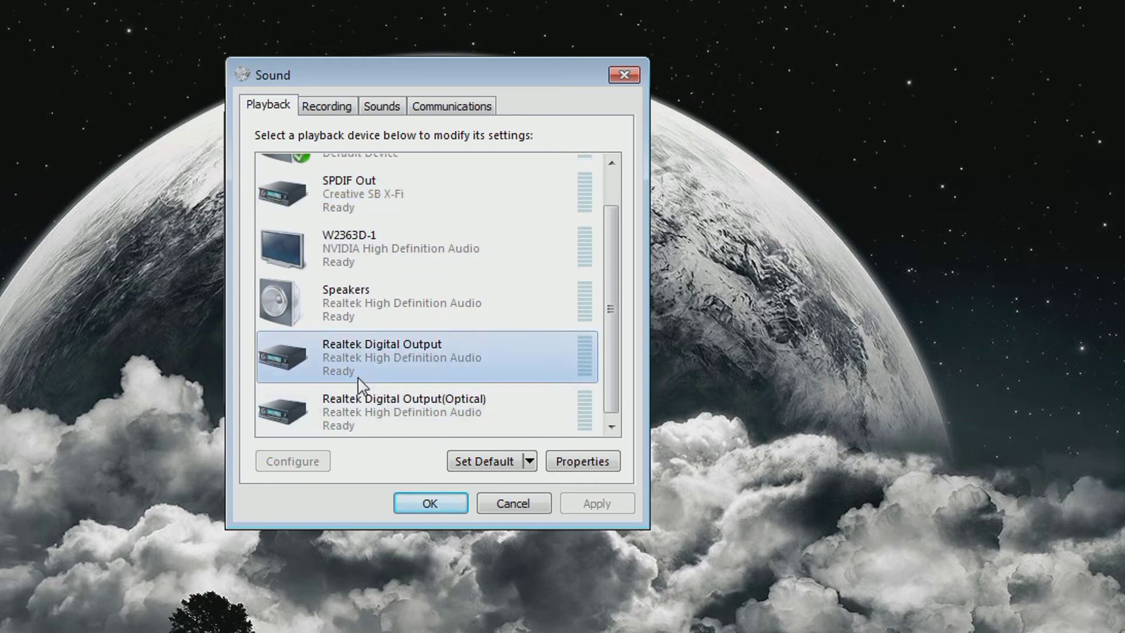
click(384, 404)
scroll(399, 381, up, 2)
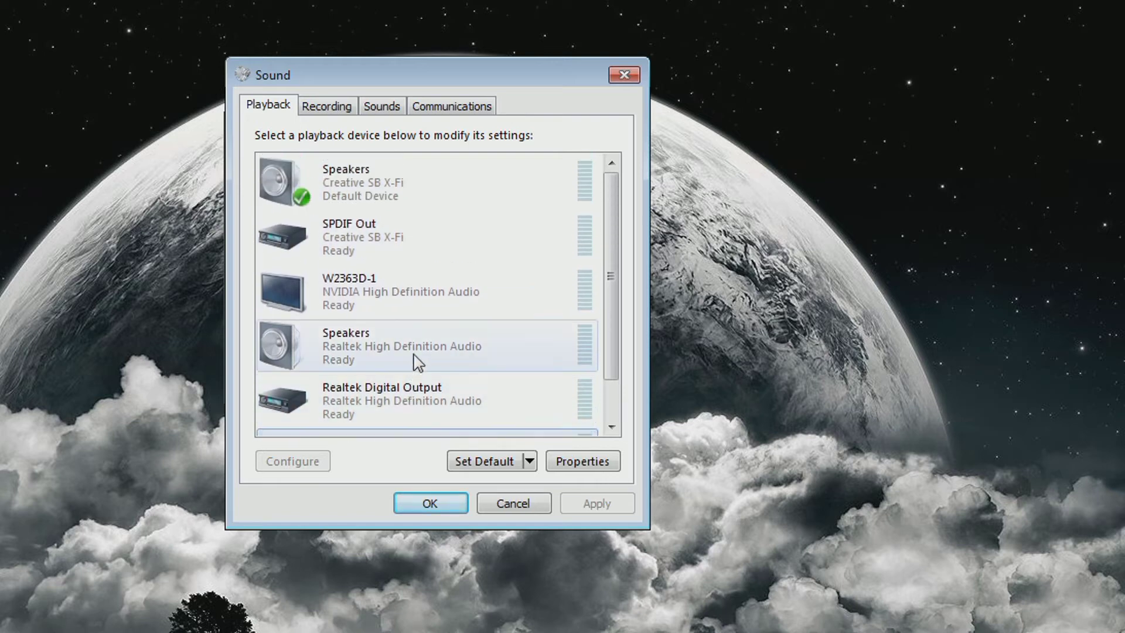
click(374, 187)
click(402, 250)
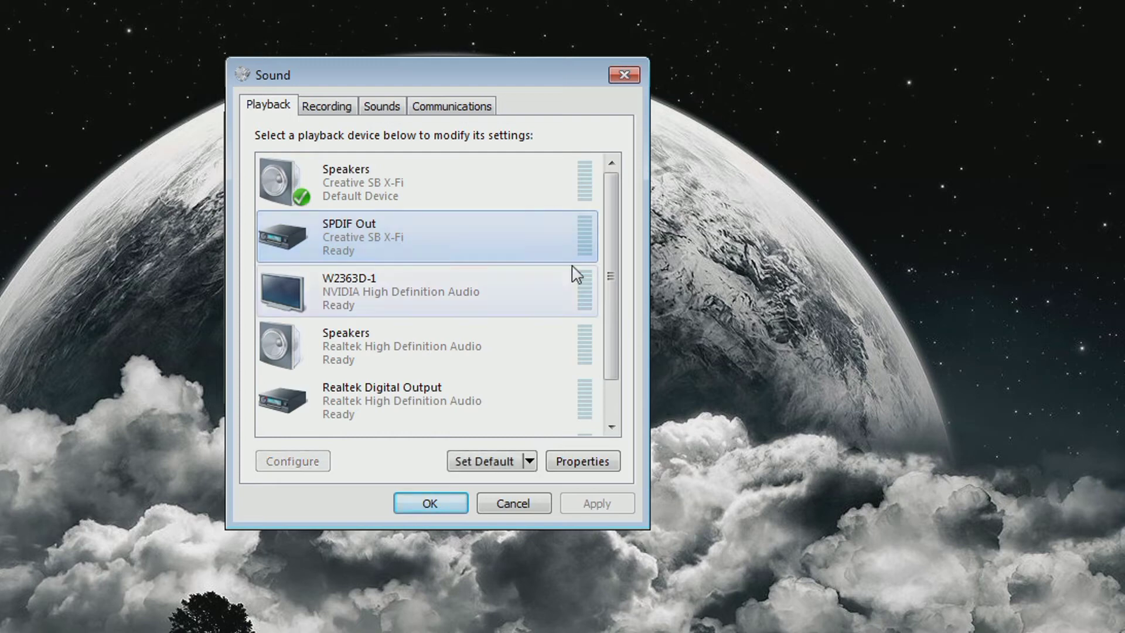
drag(611, 263, 622, 238)
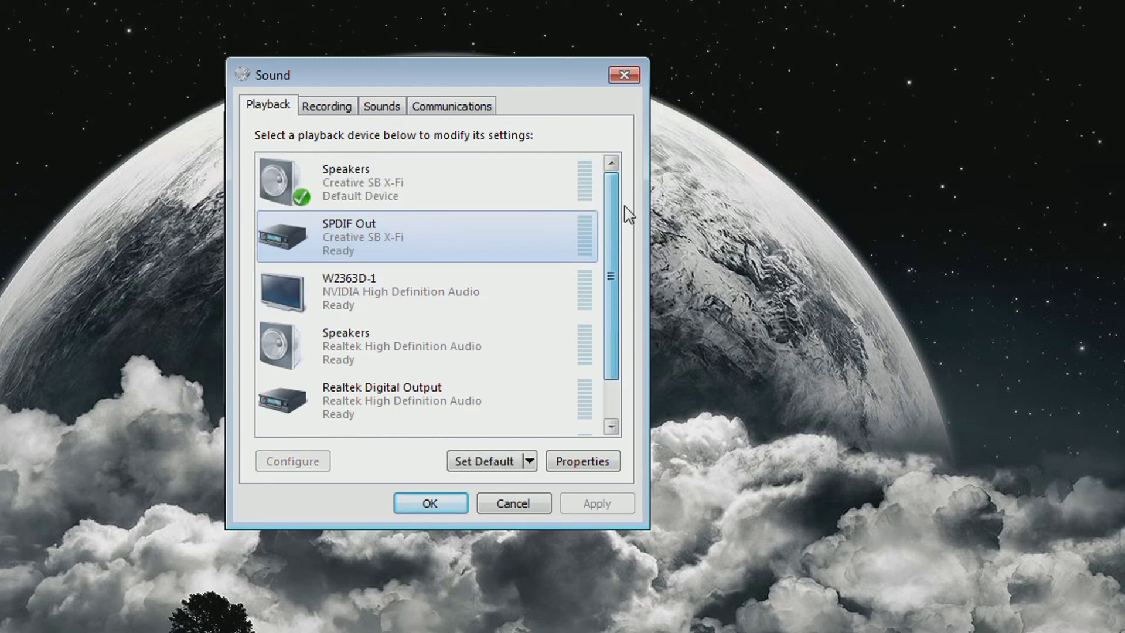
mouse_move(521, 66)
mouse_down()
mouse_move(634, 83)
mouse_move(512, 68)
mouse_move(542, 69)
mouse_move(498, 54)
mouse_move(516, 80)
mouse_up()
click(420, 180)
click(402, 242)
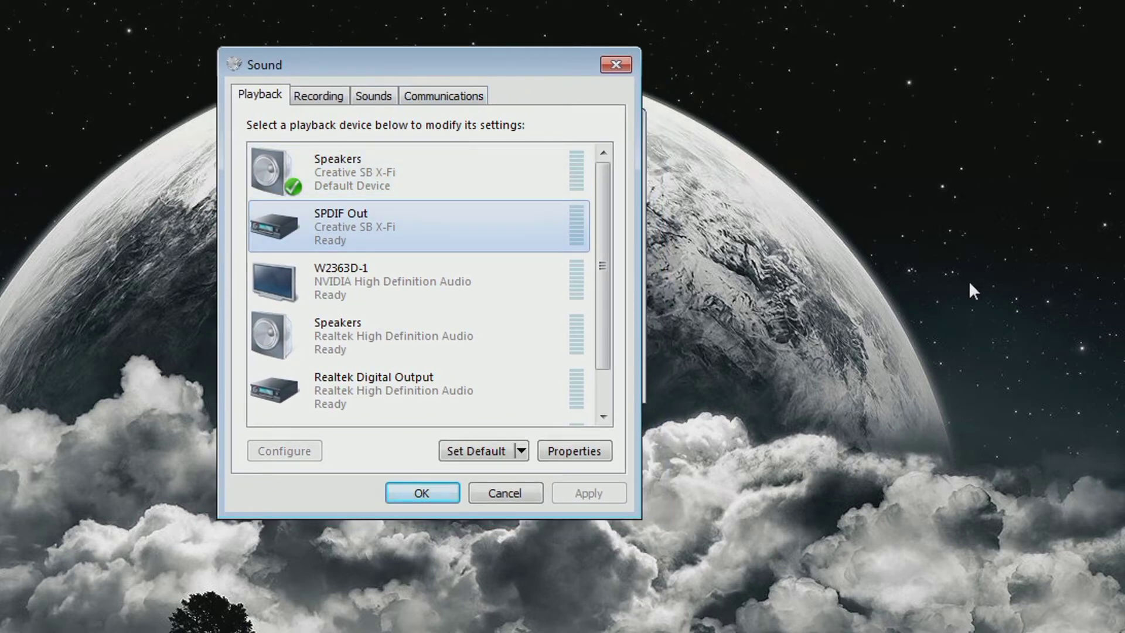
drag(600, 318, 599, 192)
click(447, 178)
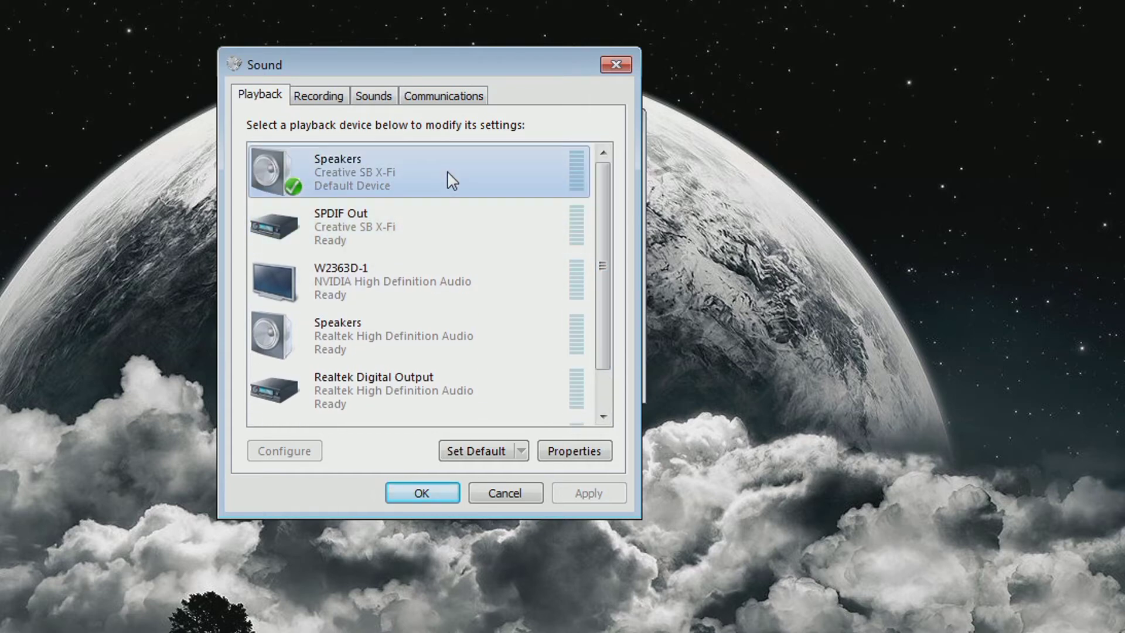
Examine the Windows recording devices, from the default Samson C01U Microphone to the Creative SB X-Fi "What U Hear" device
click(321, 95)
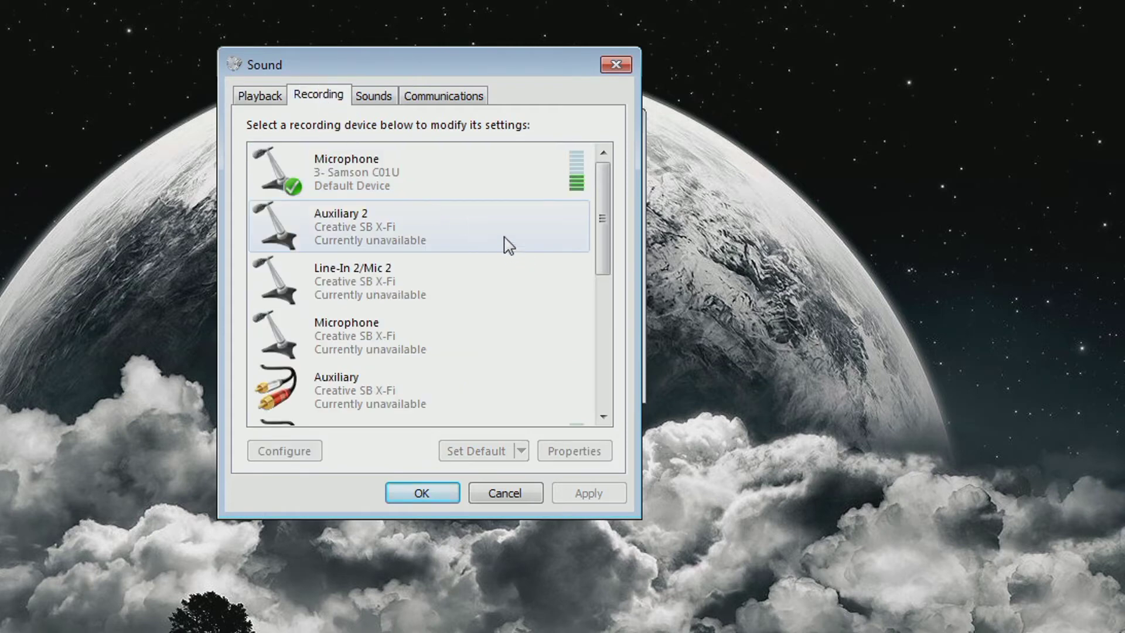
click(496, 185)
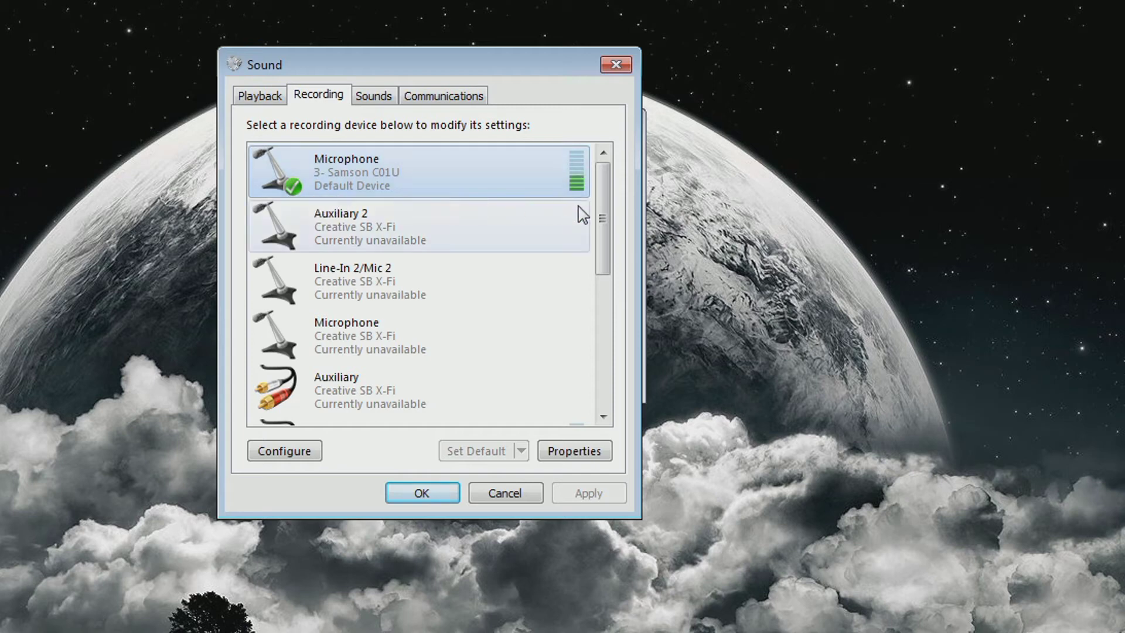
drag(602, 211, 602, 188)
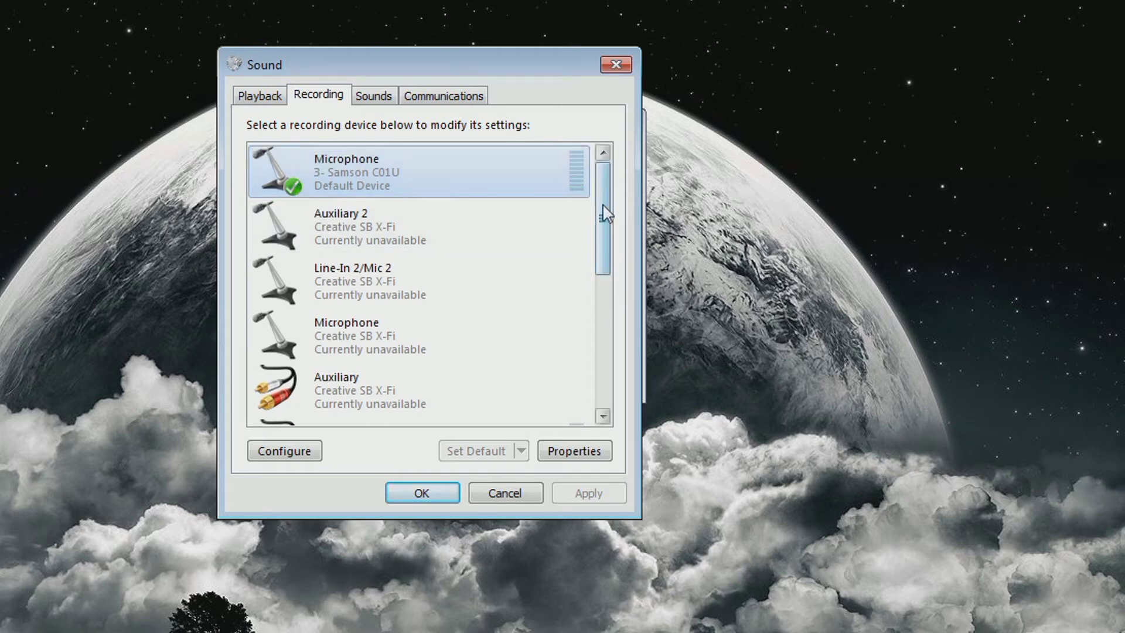
drag(603, 214, 595, 347)
click(427, 291)
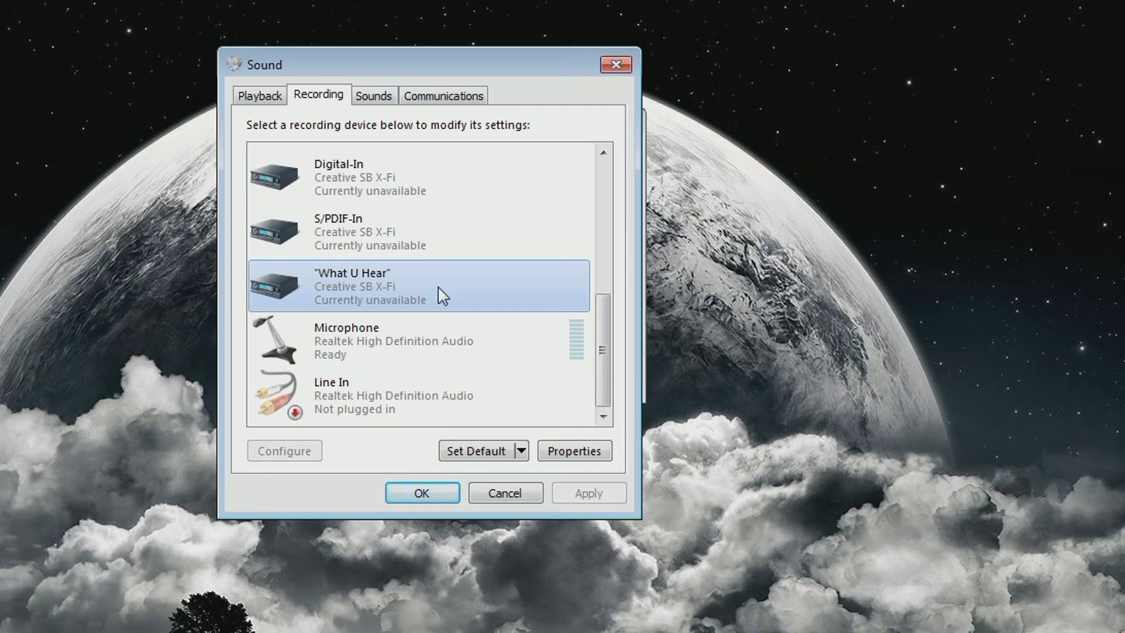
Move the Sound window beside HyperCam and compare its recording devices with HyperCam's sound source list
drag(476, 61, 910, 62)
click(482, 239)
click(451, 293)
click(848, 71)
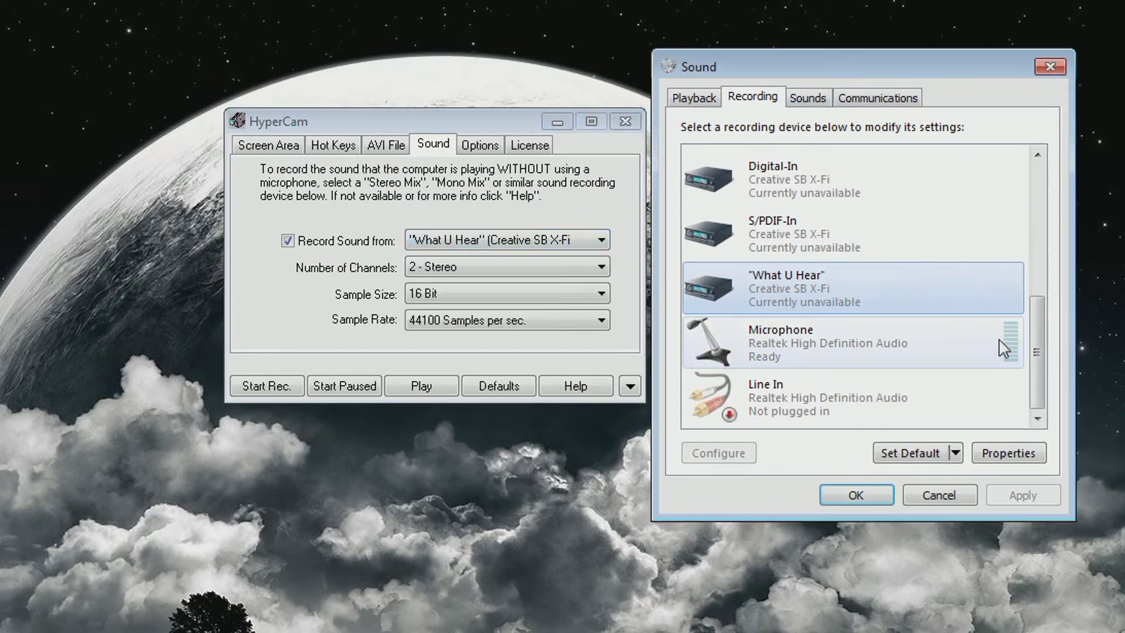
Show disabled devices in the list of Windows recording devices
right_click(794, 281)
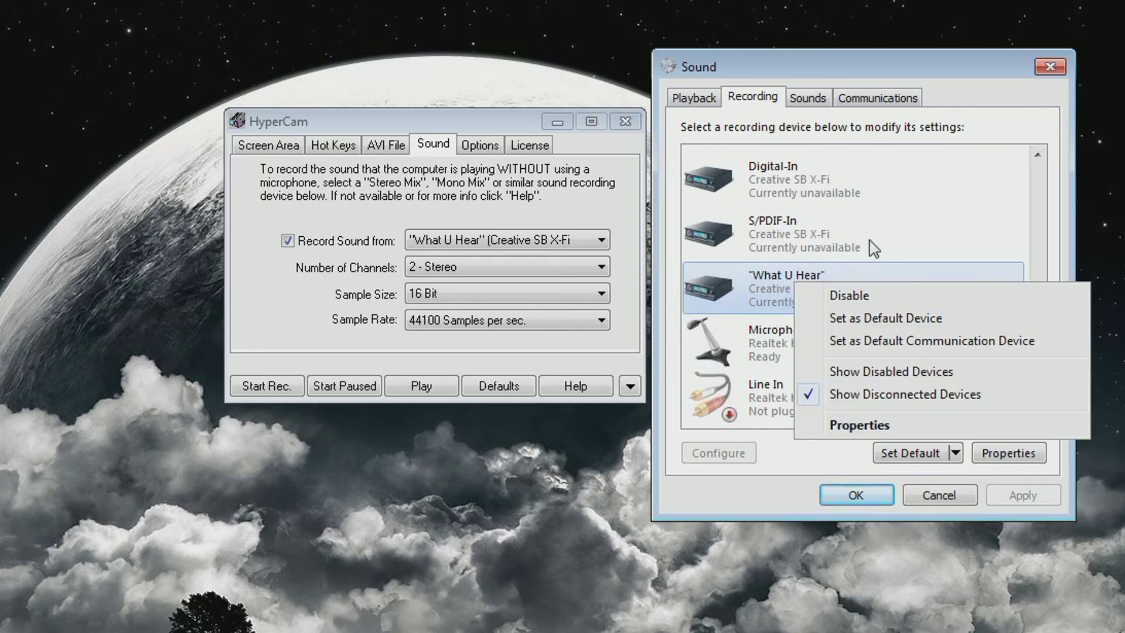
click(848, 371)
click(847, 352)
Enable the Realtek High Definition Audio Stereo Mix recording device
scroll(820, 381, down, 1)
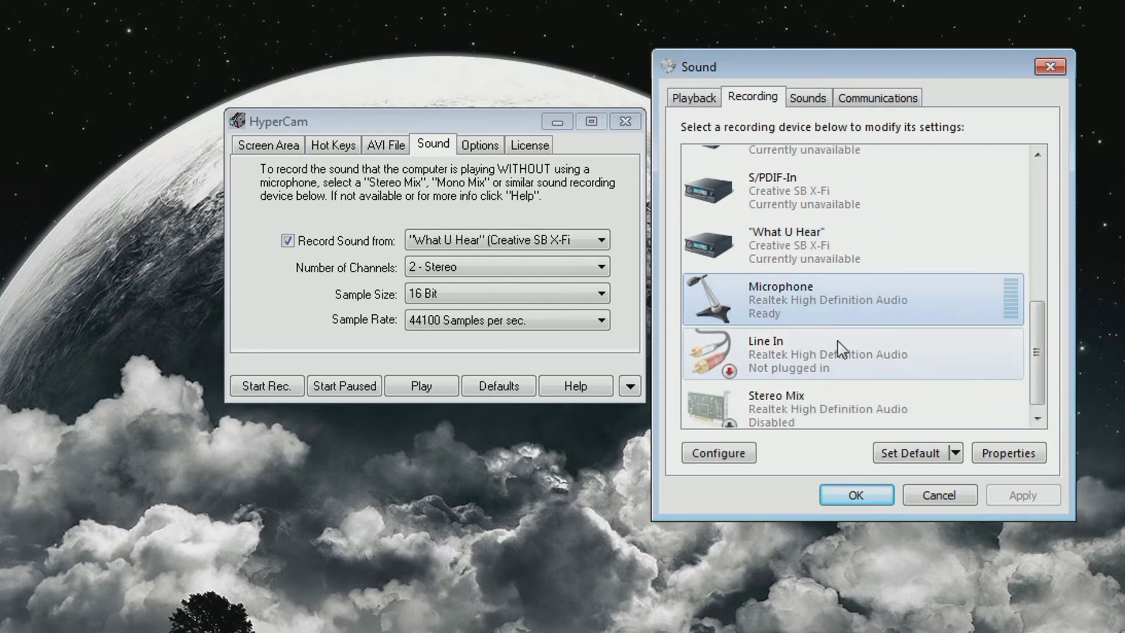
click(793, 403)
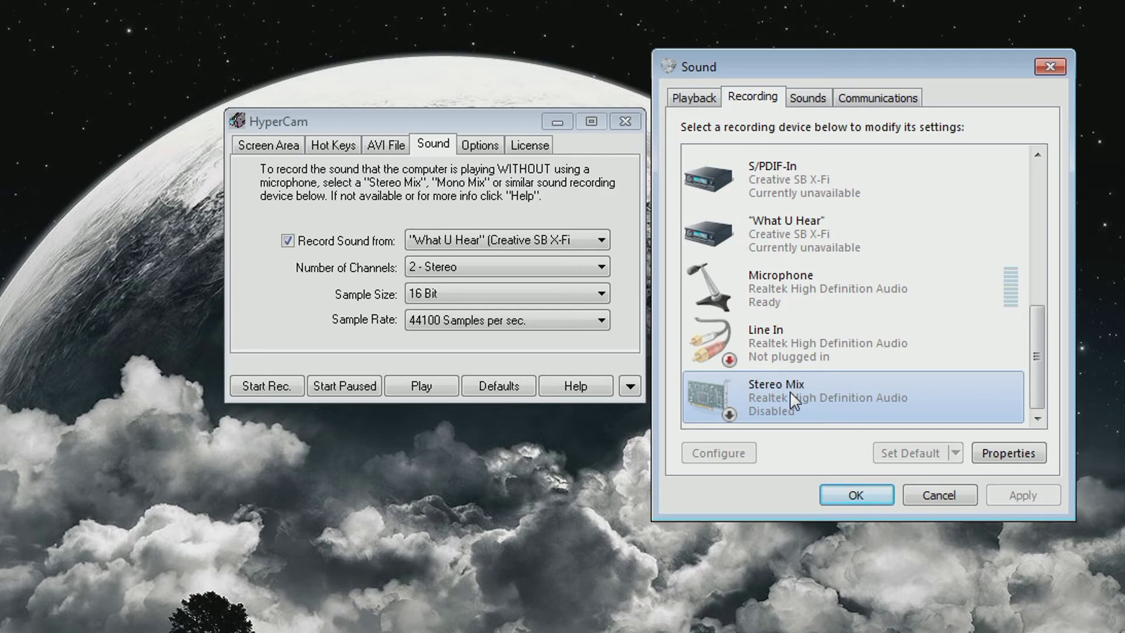
right_click(820, 394)
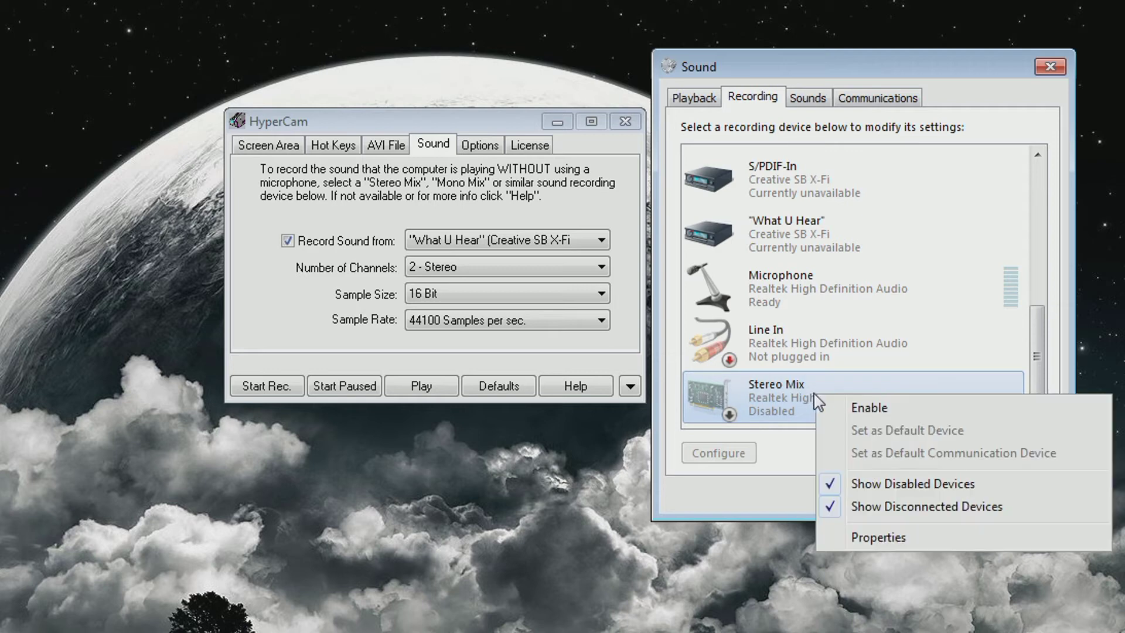
click(864, 409)
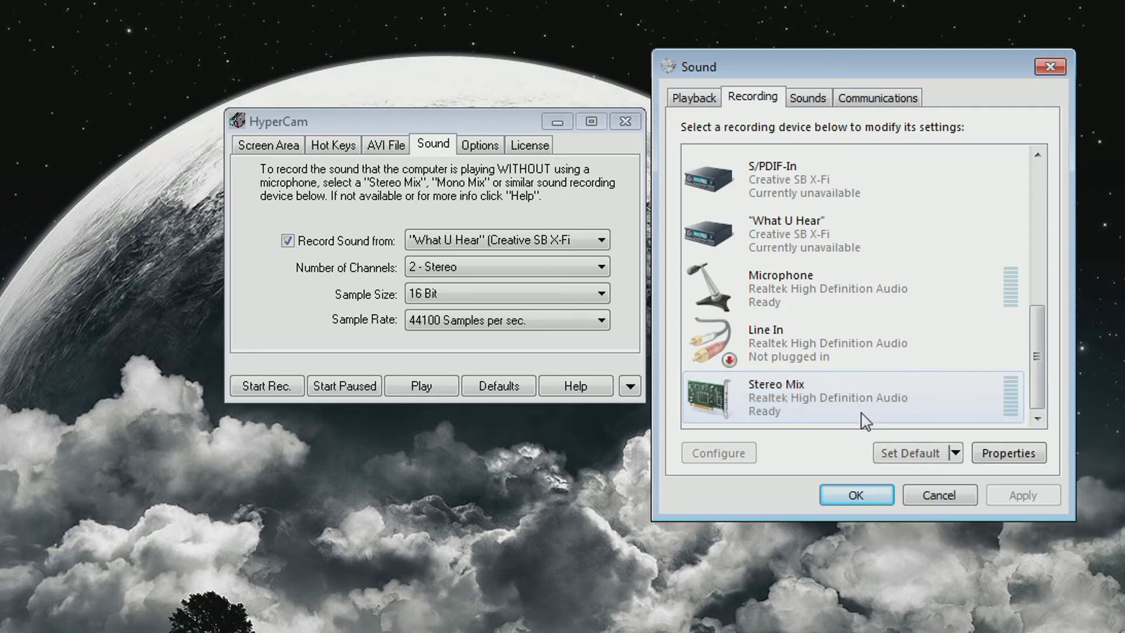
Compare the Creative "What U Hear", Realtek Microphone and Realtek Stereo Mix devices in the list of recording devices
scroll(843, 331, up, 2)
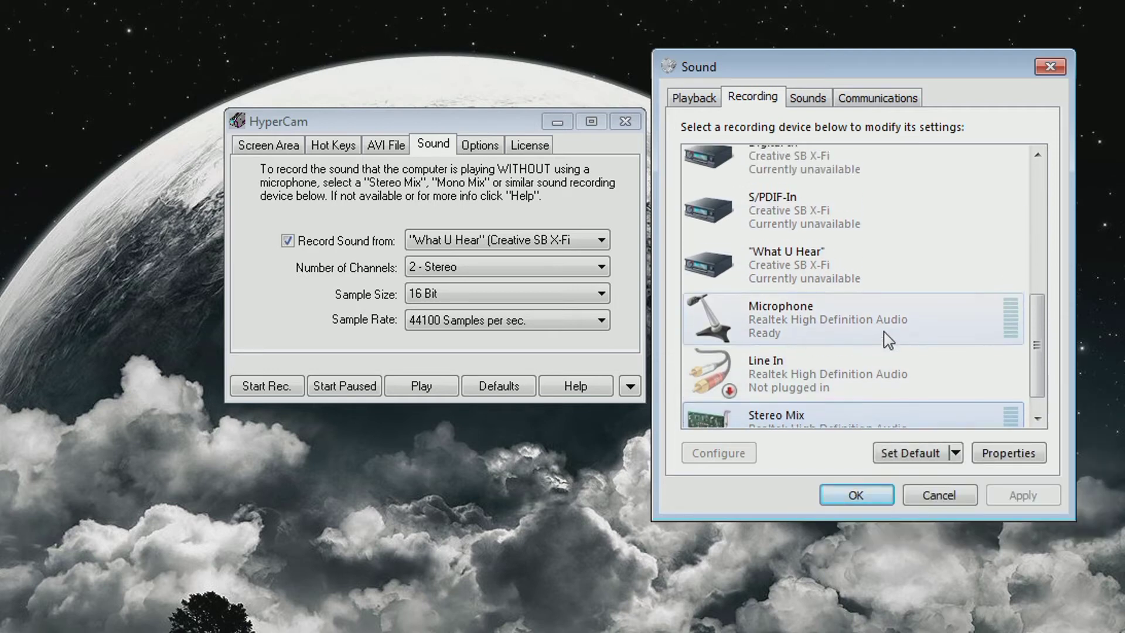
click(816, 322)
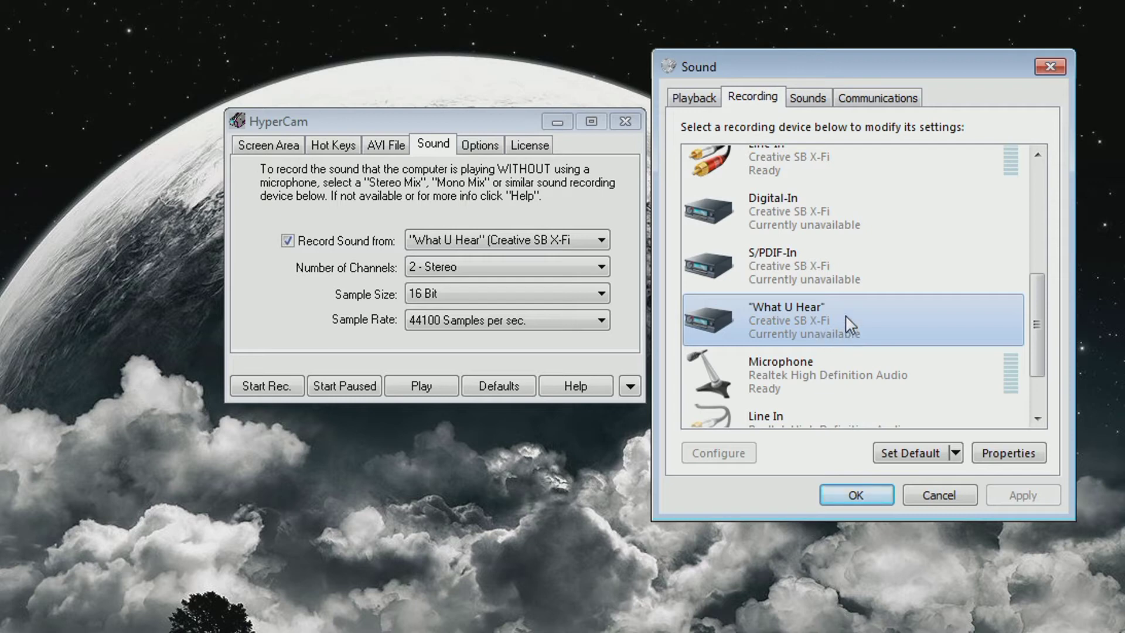
scroll(827, 338, down, 2)
click(835, 384)
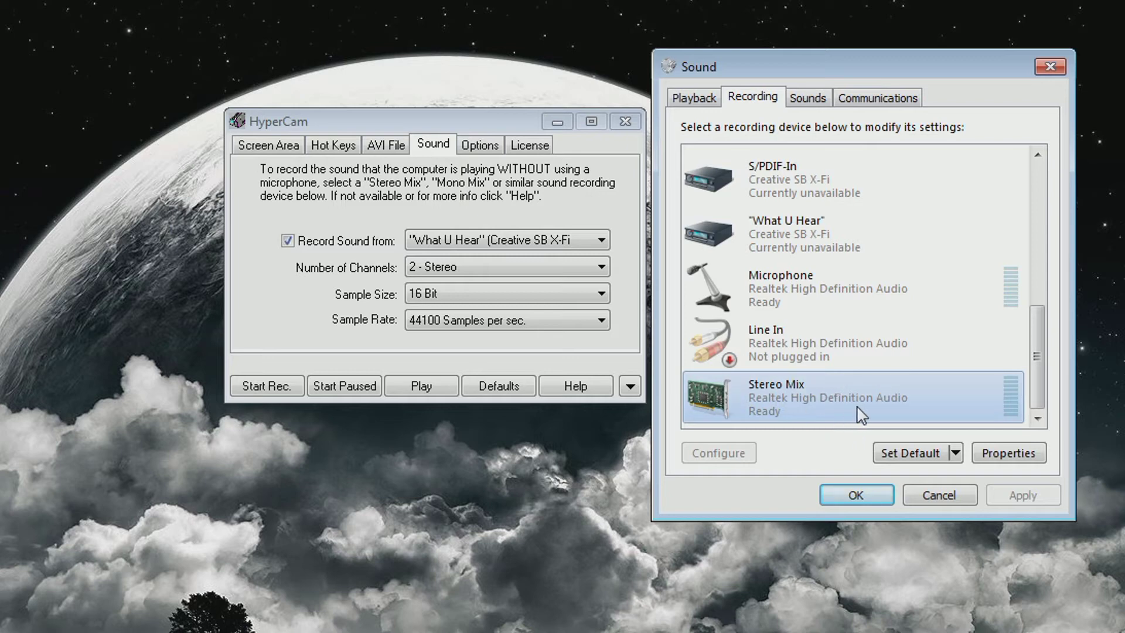
click(867, 291)
click(805, 234)
click(811, 404)
Check the recording level in the Stereo Mix properties and confirm the dialog
right_click(782, 390)
click(852, 530)
drag(912, 148, 439, 120)
click(341, 151)
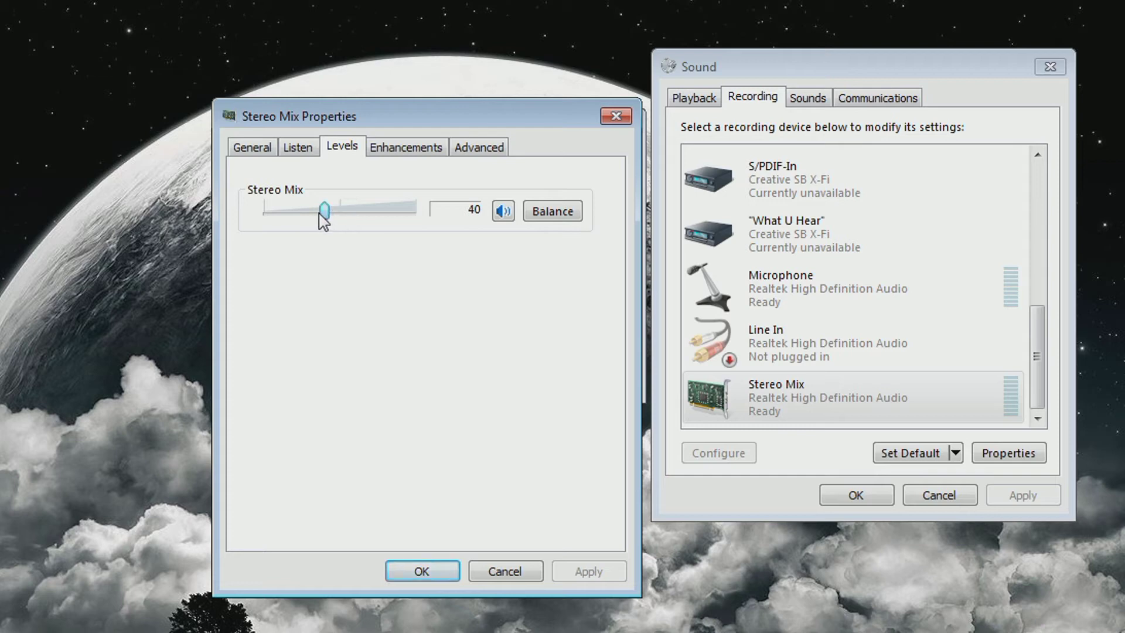
click(428, 569)
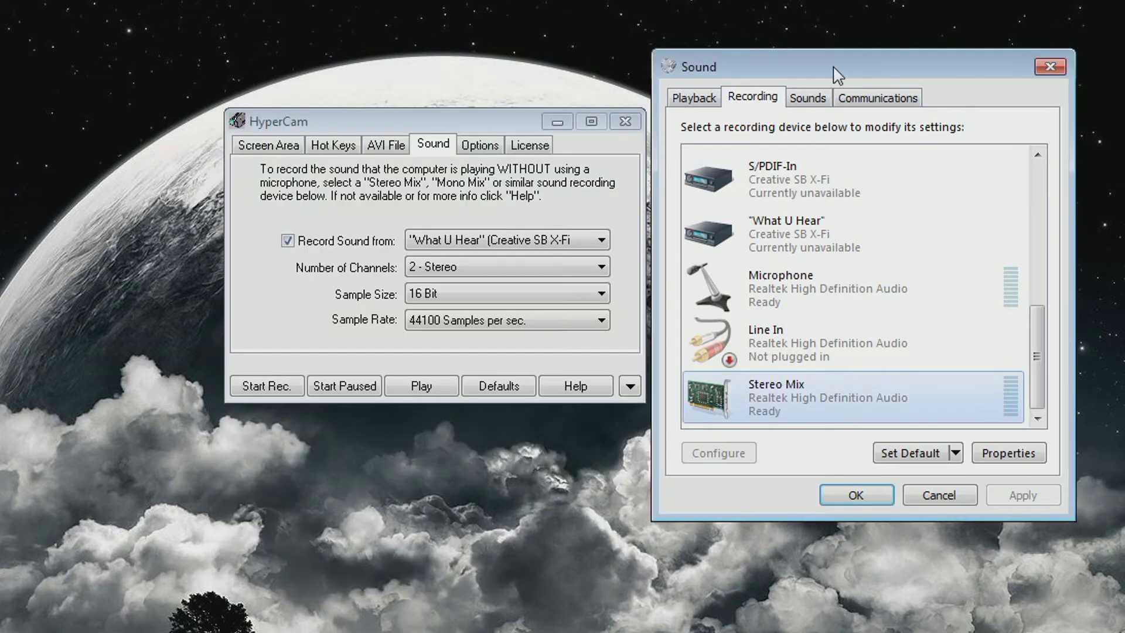
Move the Sound window level with HyperCam and confirm the Windows recording device settings
drag(835, 69, 843, 131)
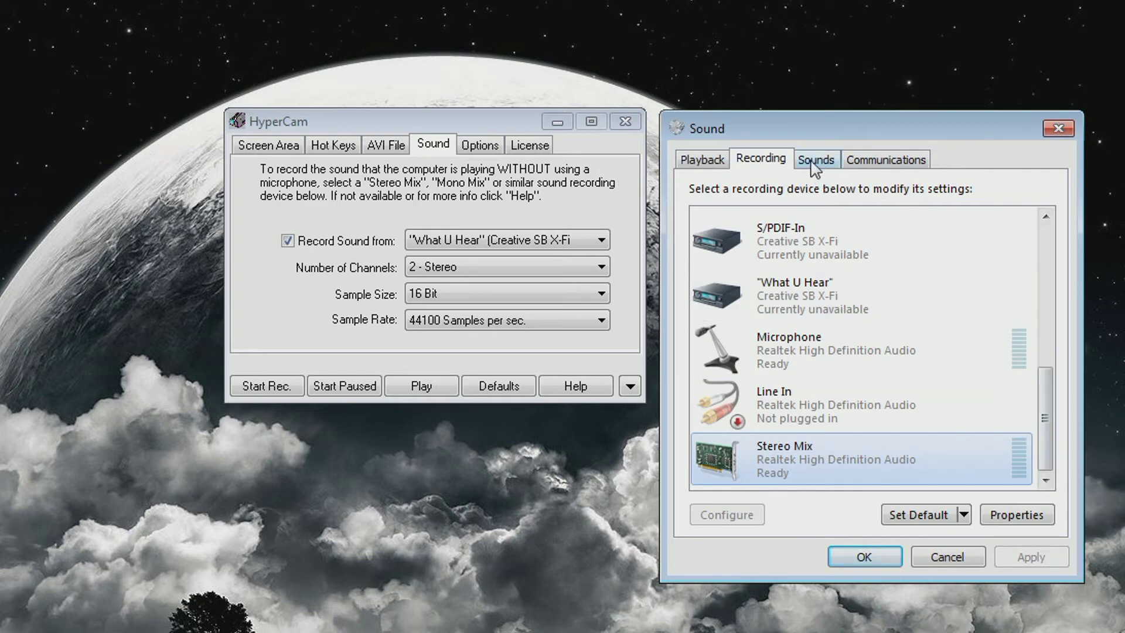
click(840, 256)
scroll(844, 275, up, 2)
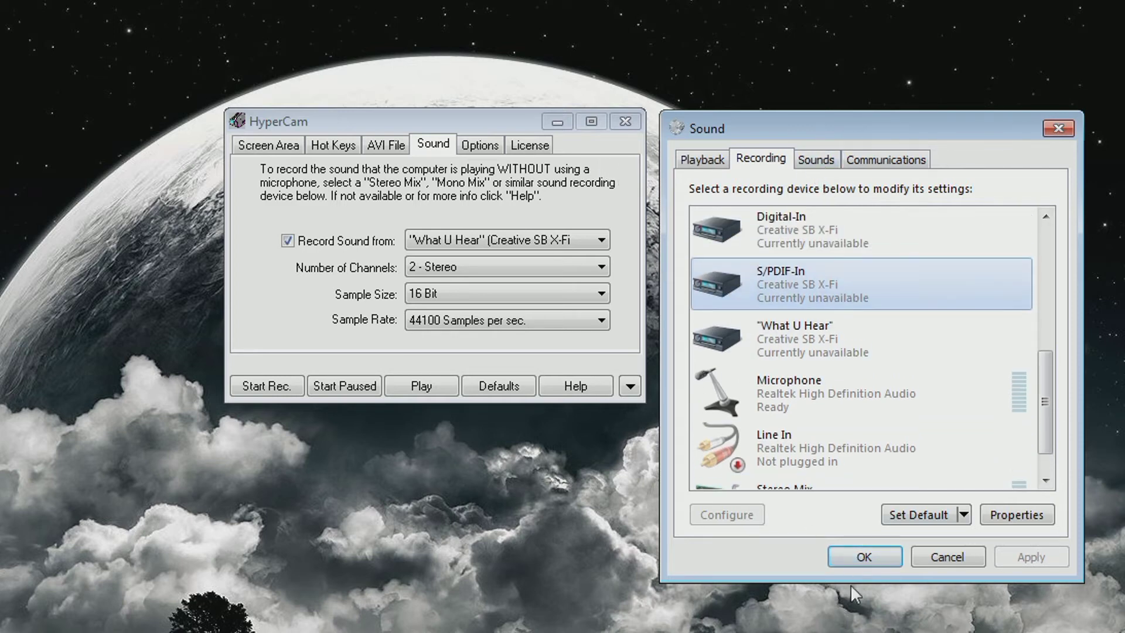
click(864, 557)
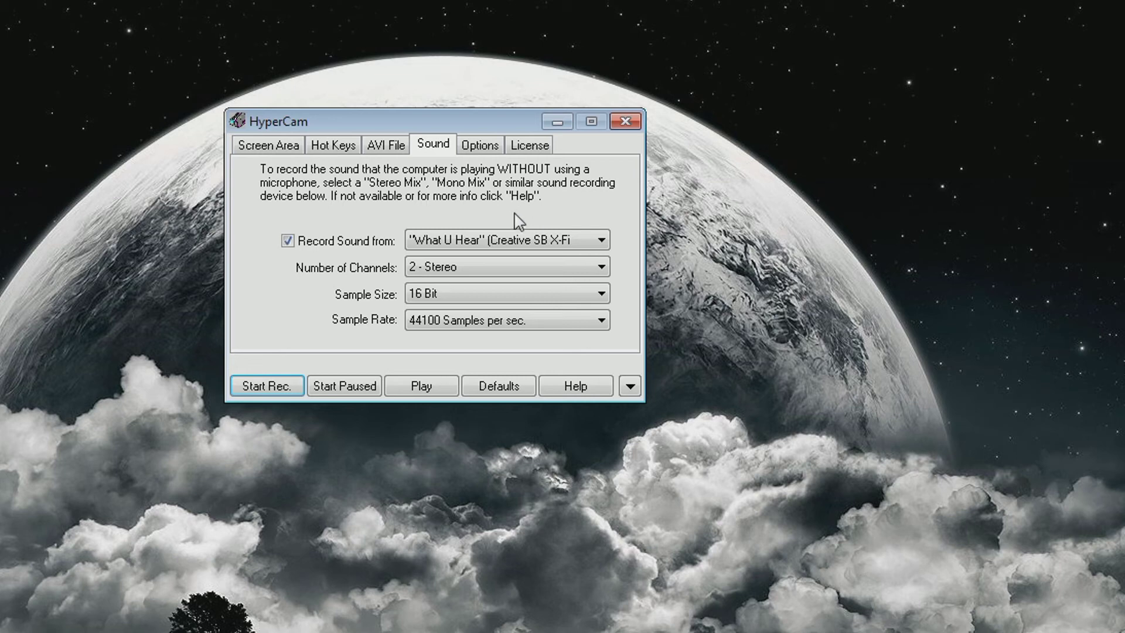
Choose a sound sample rate of 44100 samples per second in HyperCam
click(421, 324)
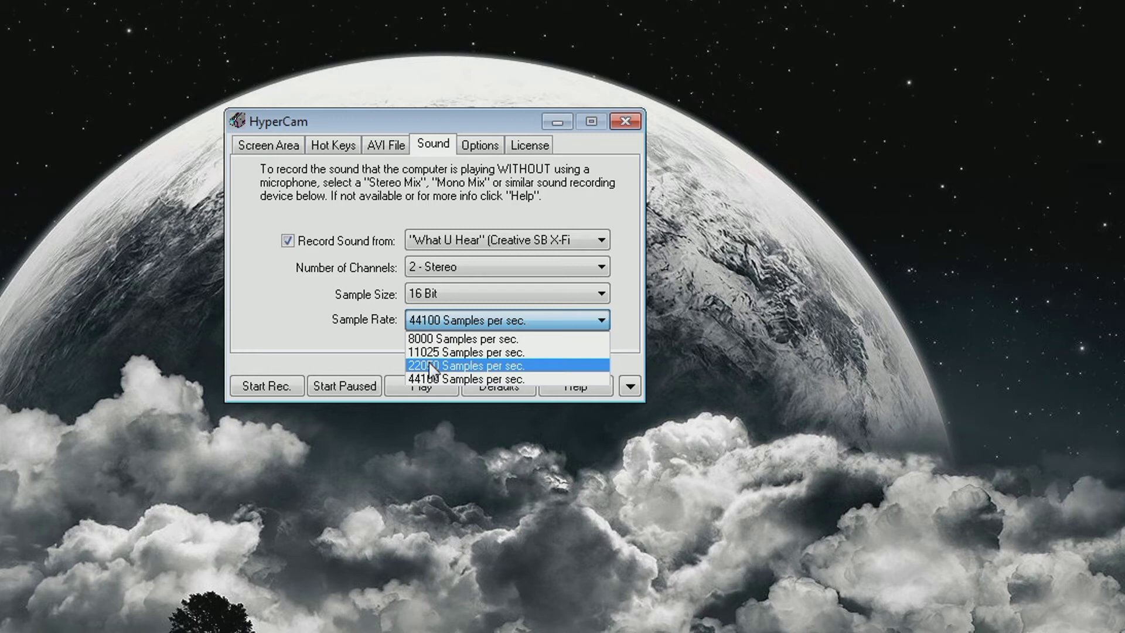
click(430, 379)
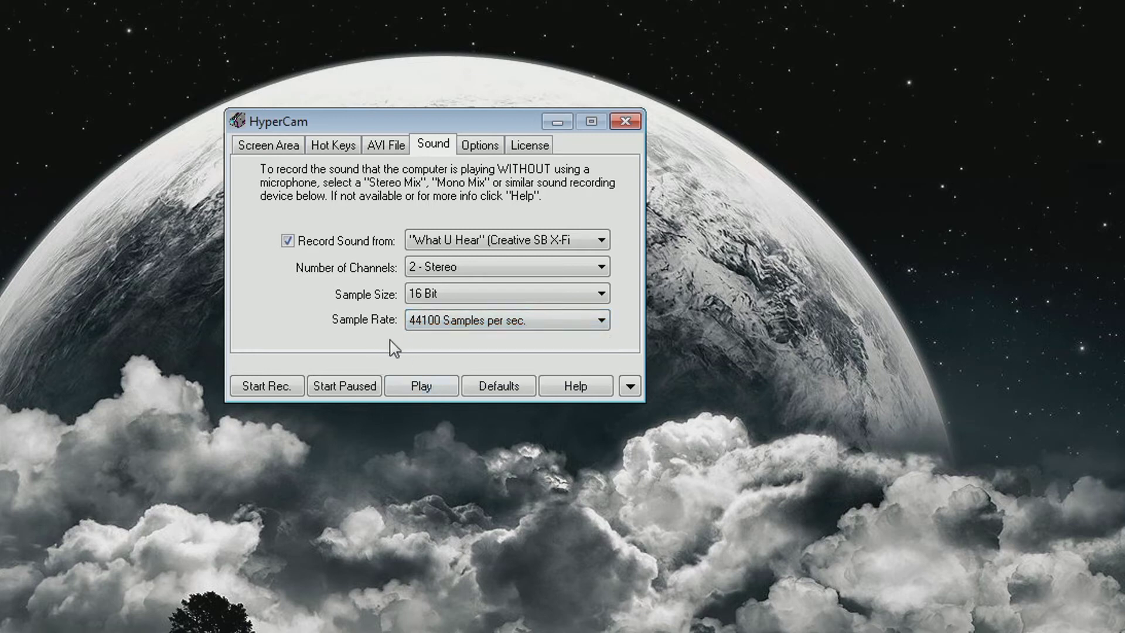
Examine HyperCam's cursor recording options, including the custom cursor file choice and the starburst on mouse clicks
click(486, 147)
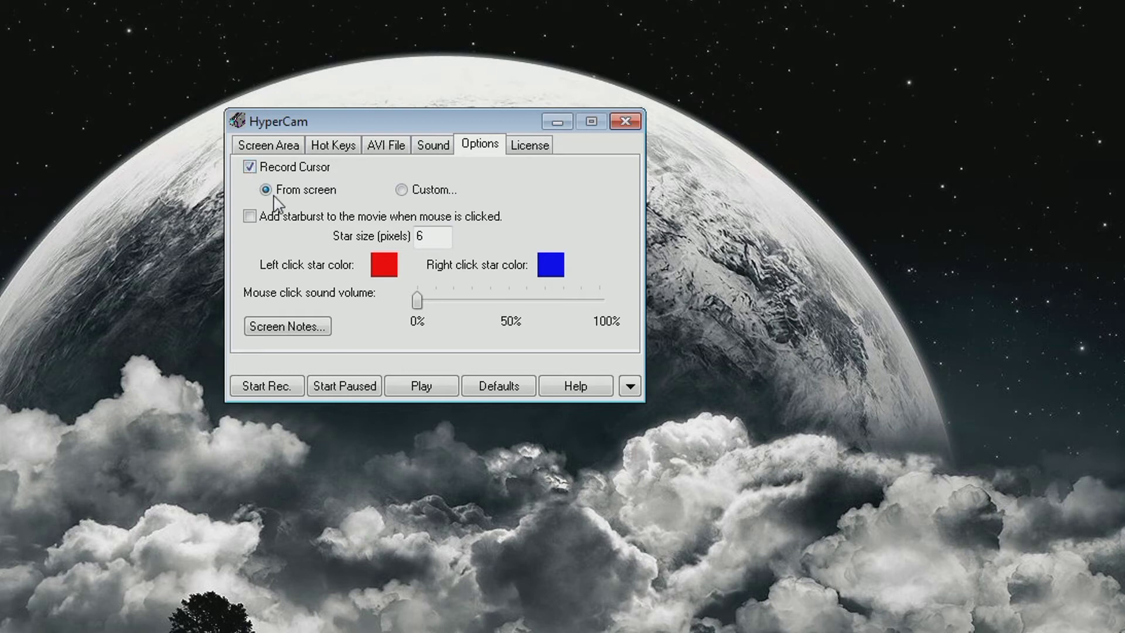
click(404, 194)
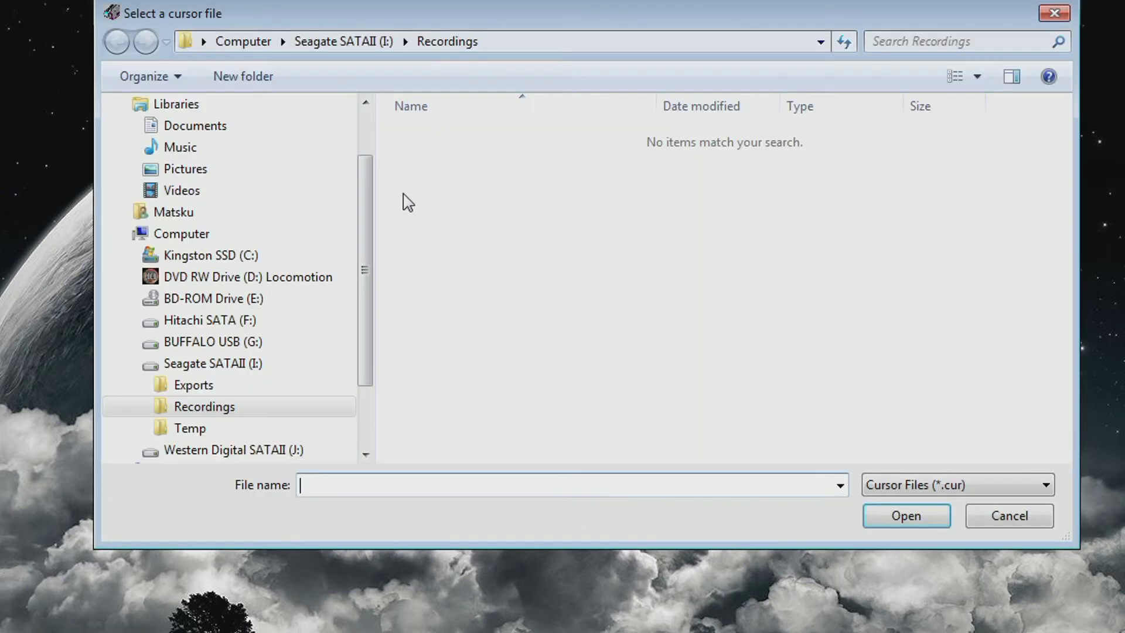
click(1017, 523)
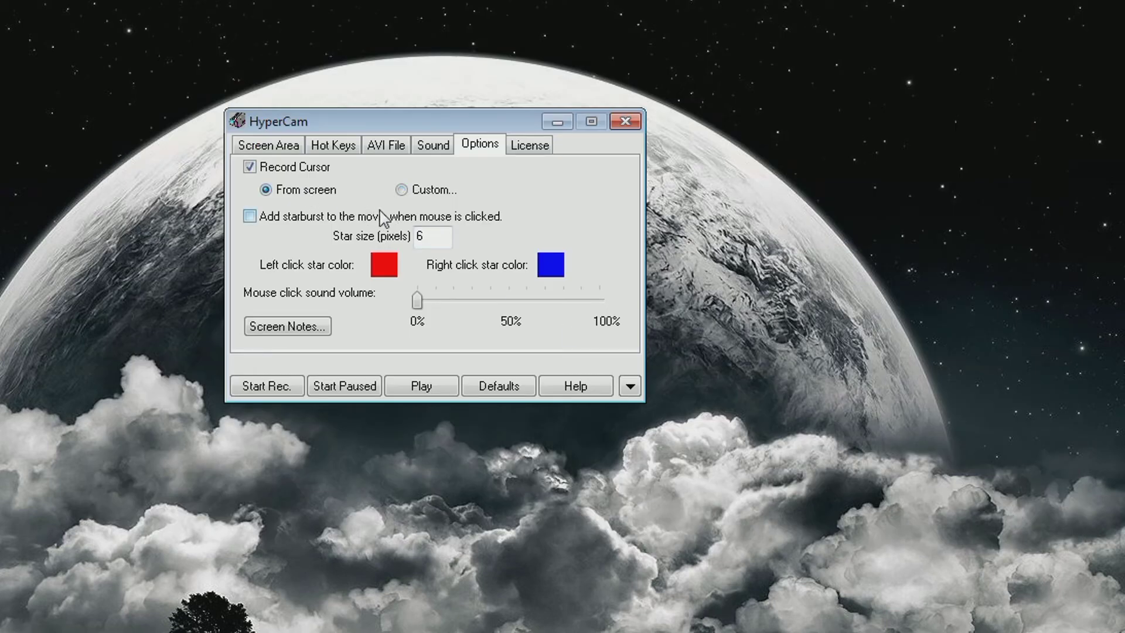
click(291, 220)
Review HyperCam's sound, AVI file, hot key and screen area settings
drag(317, 115, 321, 72)
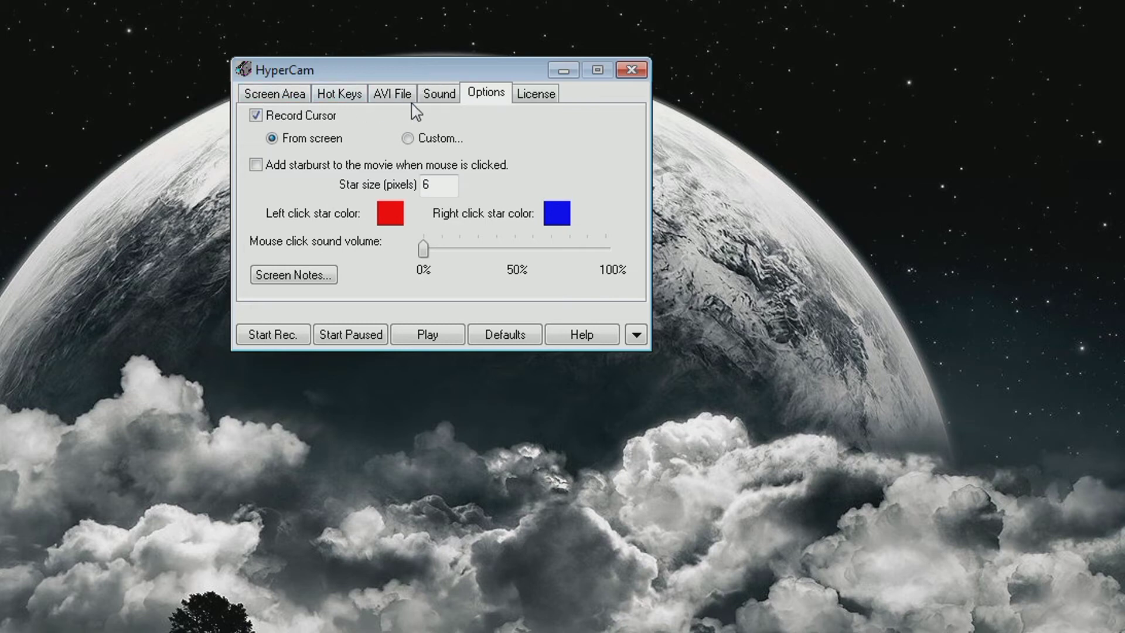
click(440, 98)
click(407, 100)
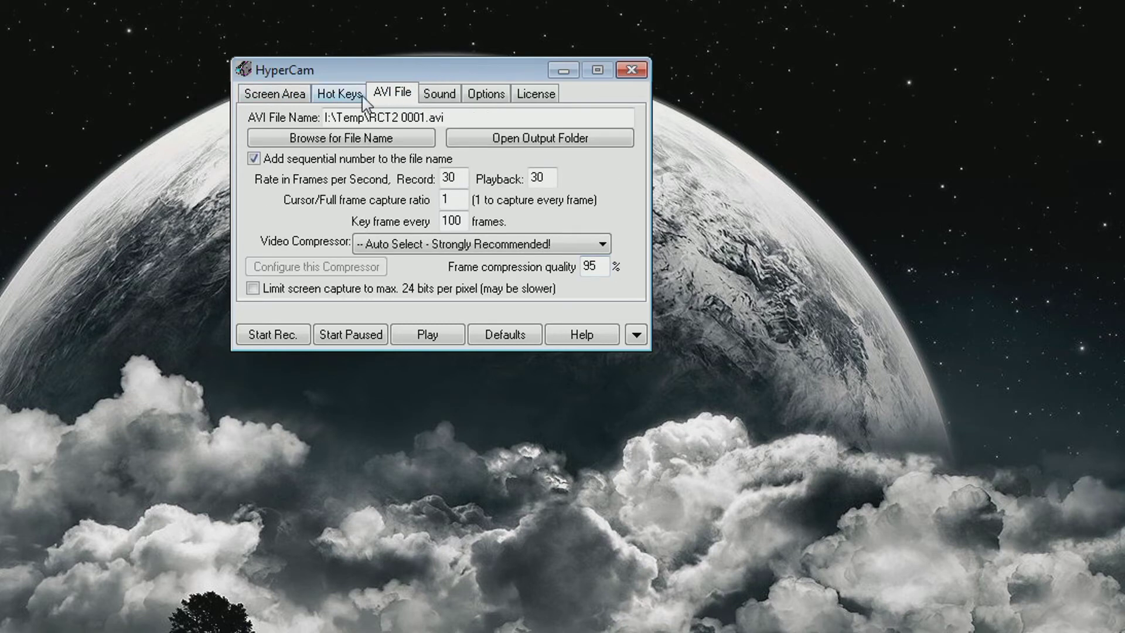
click(354, 101)
click(261, 98)
Move the HyperCam window clear of the desktop game shortcuts, minimizing and restoring it along the way
drag(371, 80, 779, 75)
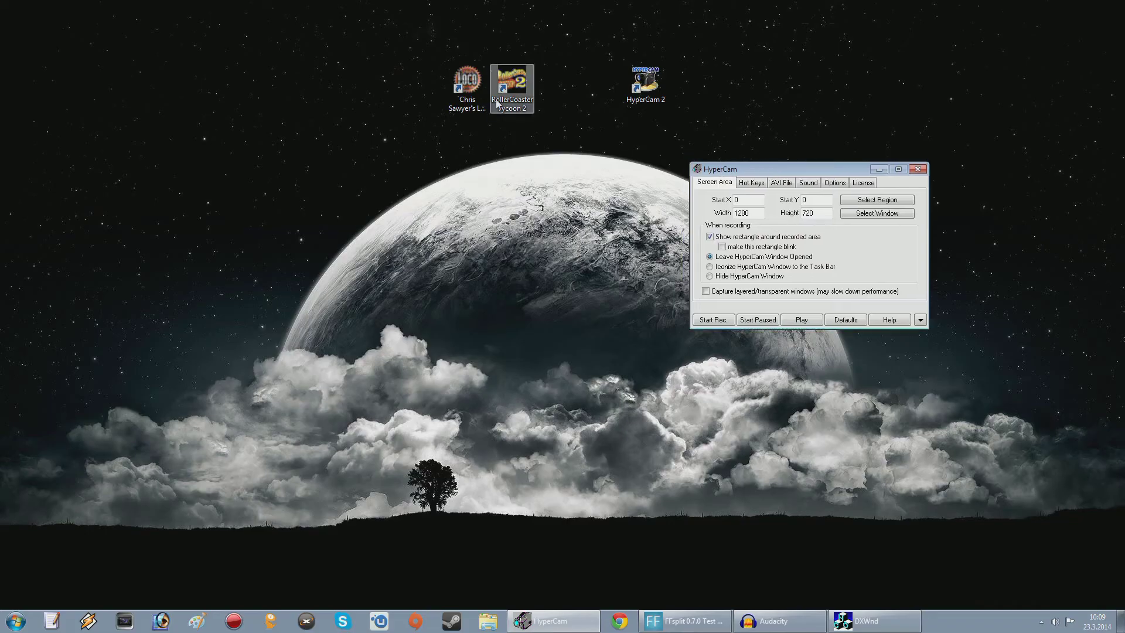
drag(787, 56, 819, 63)
drag(803, 178, 792, 157)
click(886, 158)
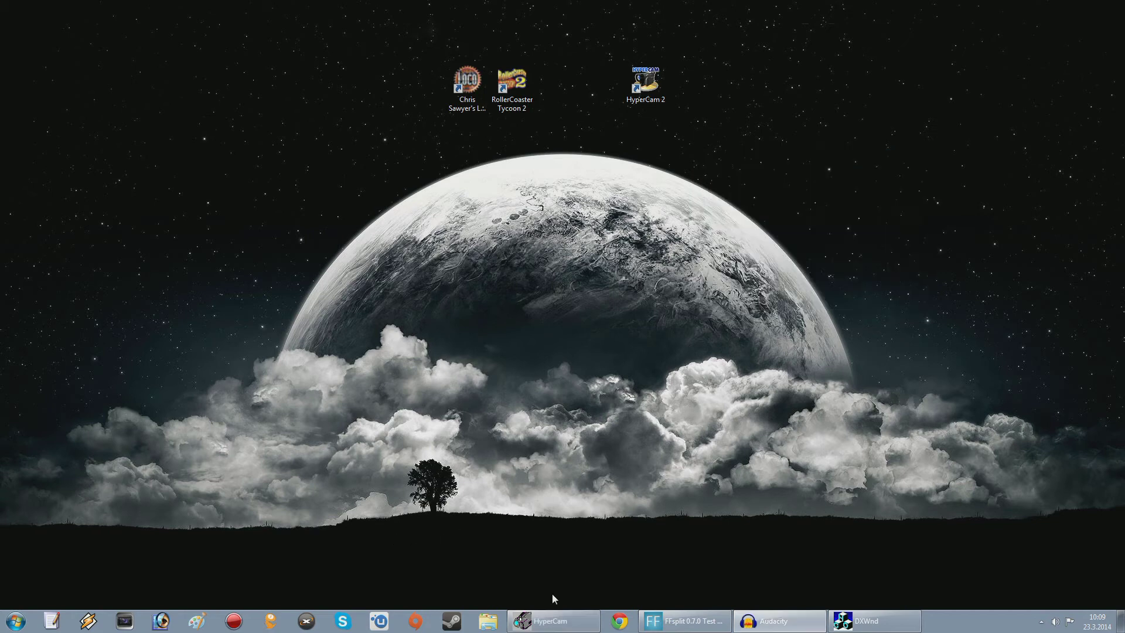
click(553, 621)
drag(808, 161, 848, 186)
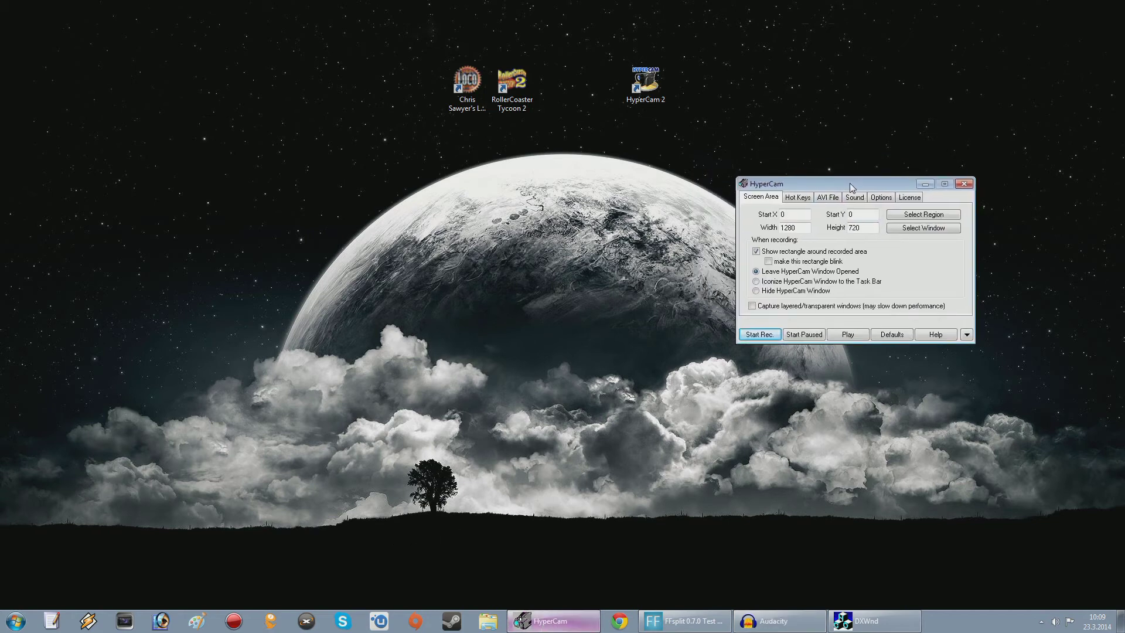
Launch RollerCoaster Tycoon 2 in its DXWnd window and place HyperCam beside the game area
double_click(501, 90)
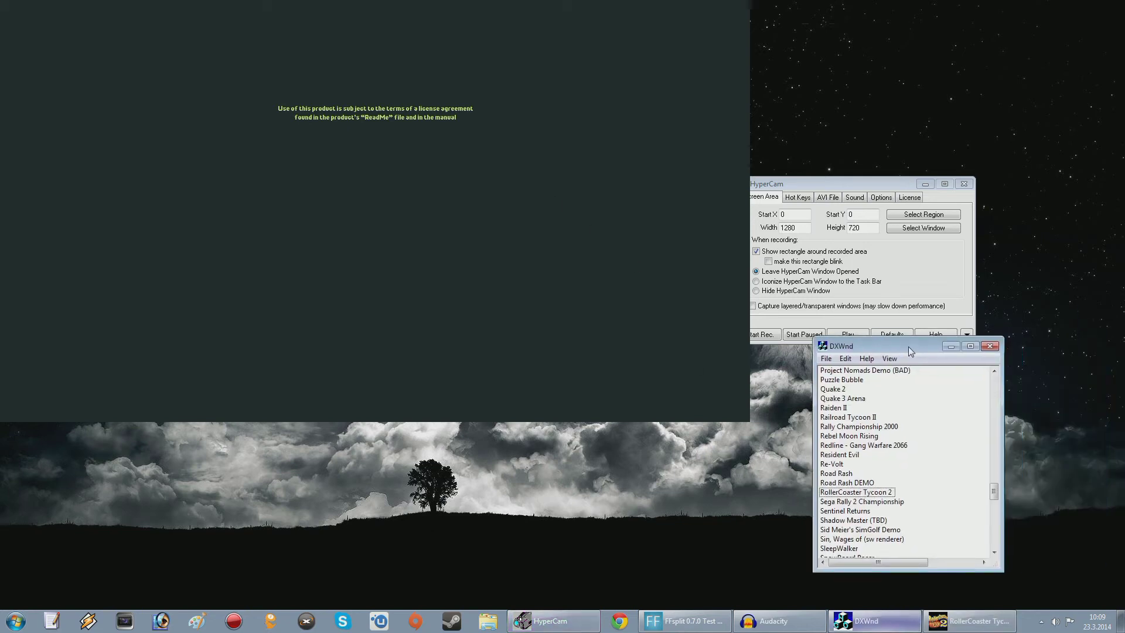
drag(901, 347, 857, 353)
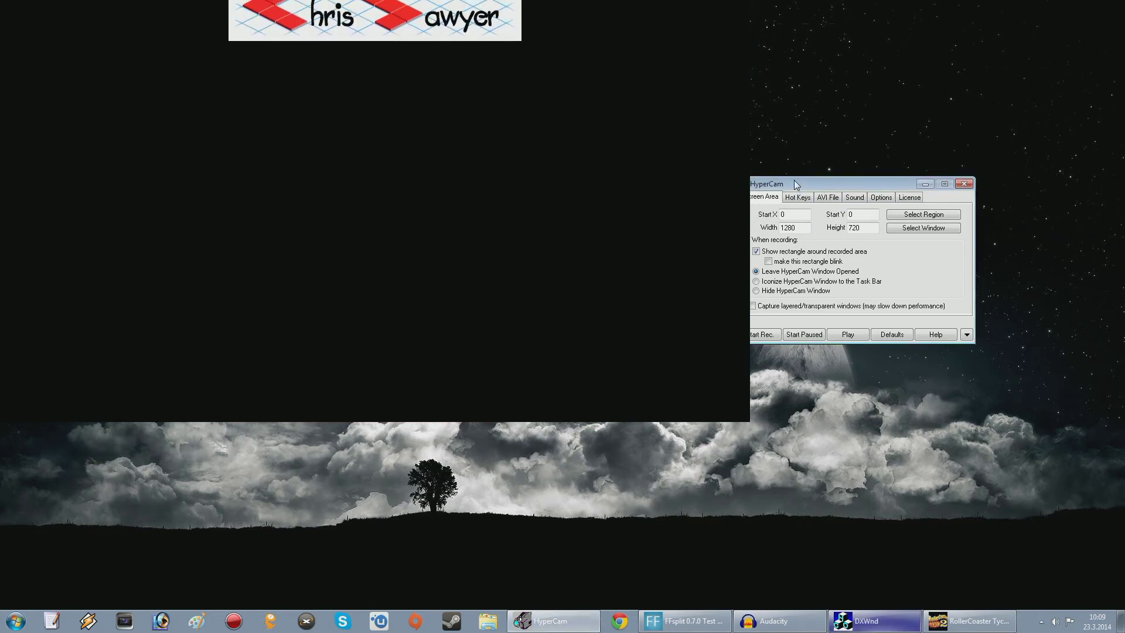
drag(793, 181, 829, 175)
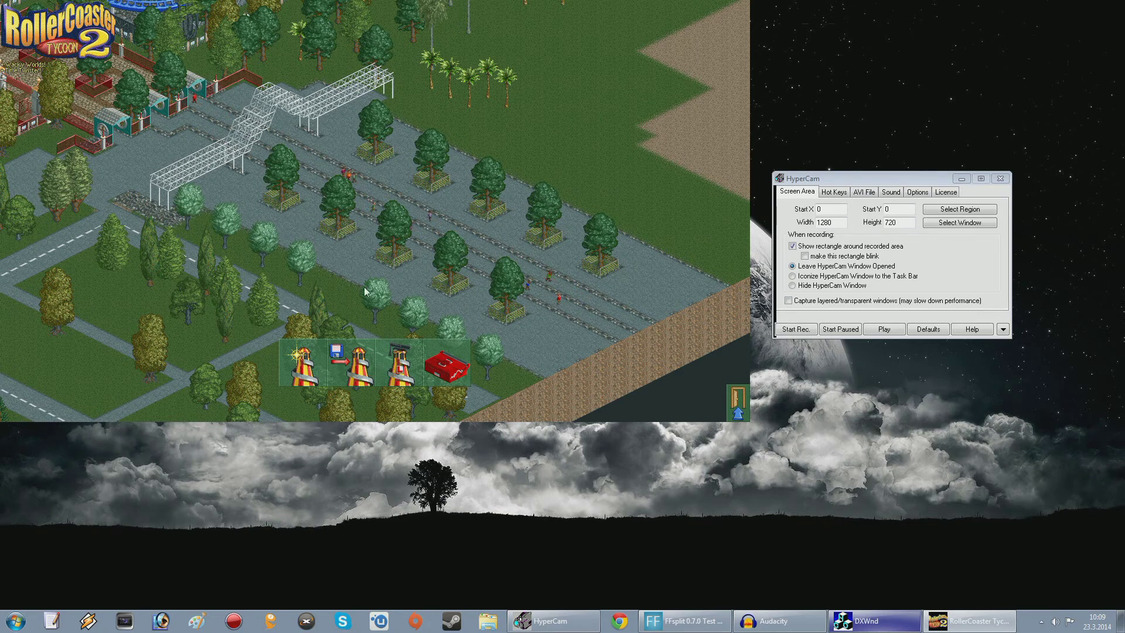
Load the saved game "Alcatraz mat läpi" from the Alcatraz folder
click(359, 361)
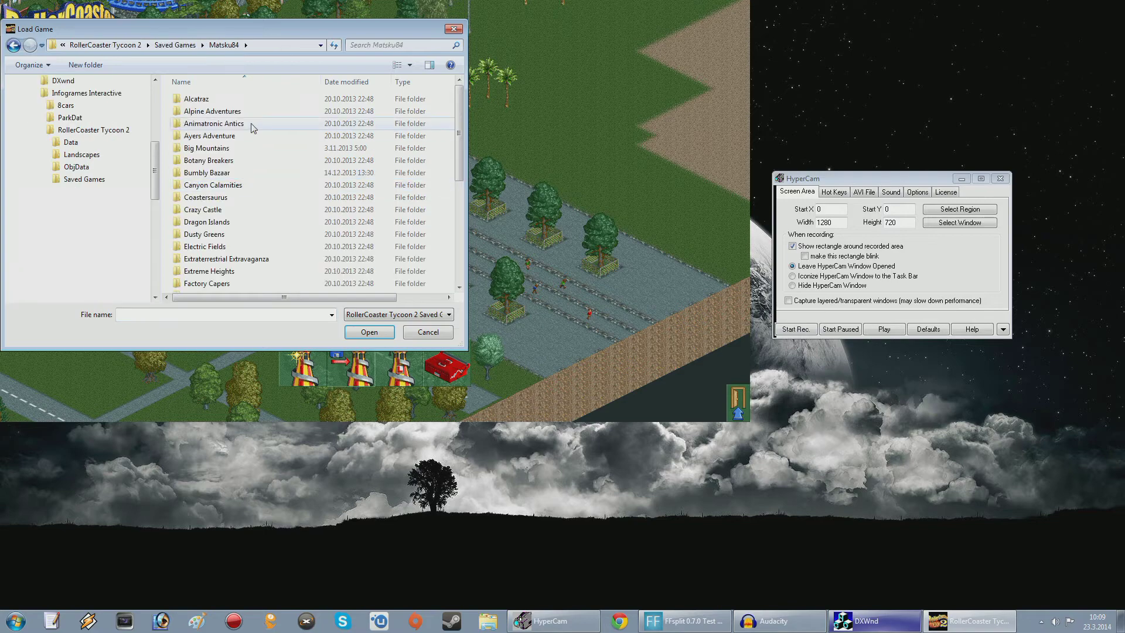
double_click(216, 100)
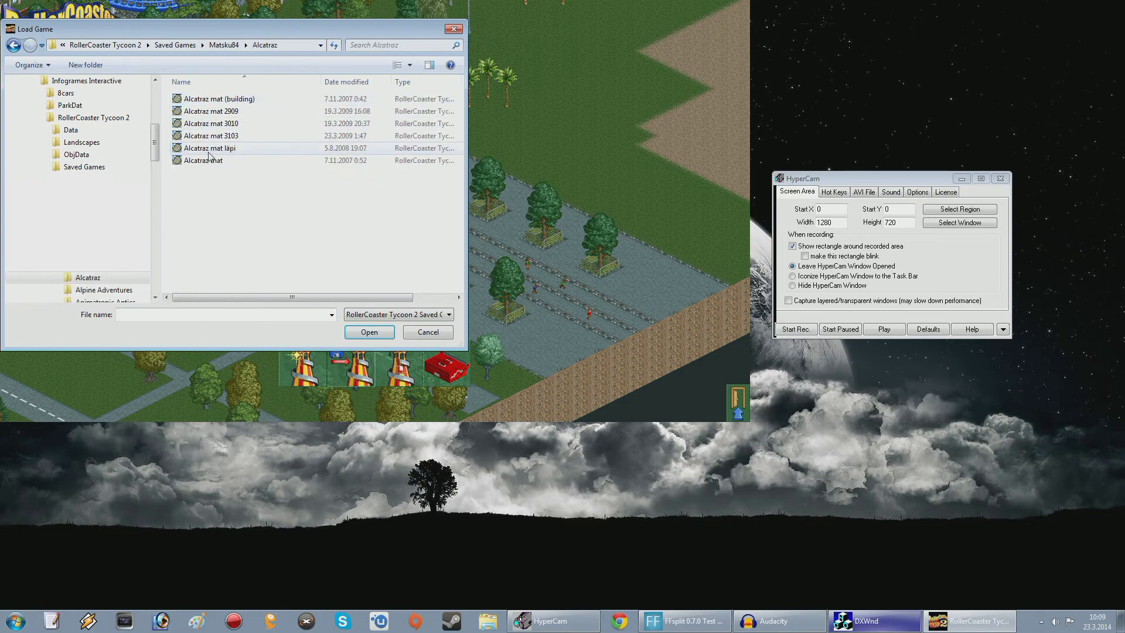
double_click(210, 148)
Frame a closer view of the Alcatraz park and start the HyperCam recording
scroll(471, 222, up, 1)
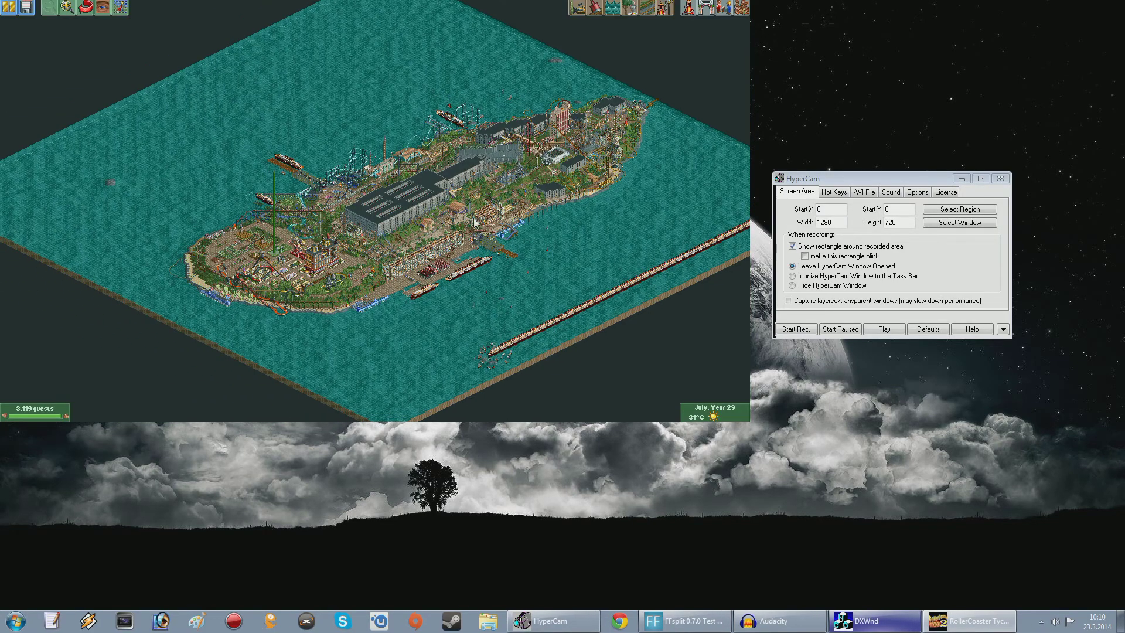
key(Down)
key(Left)
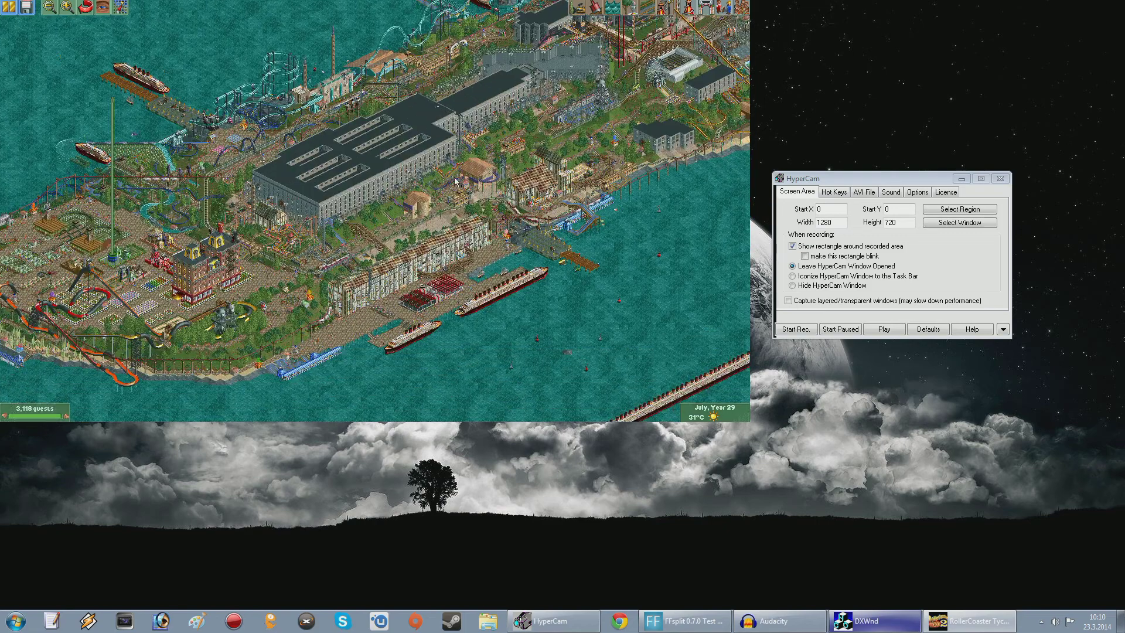
key(F2)
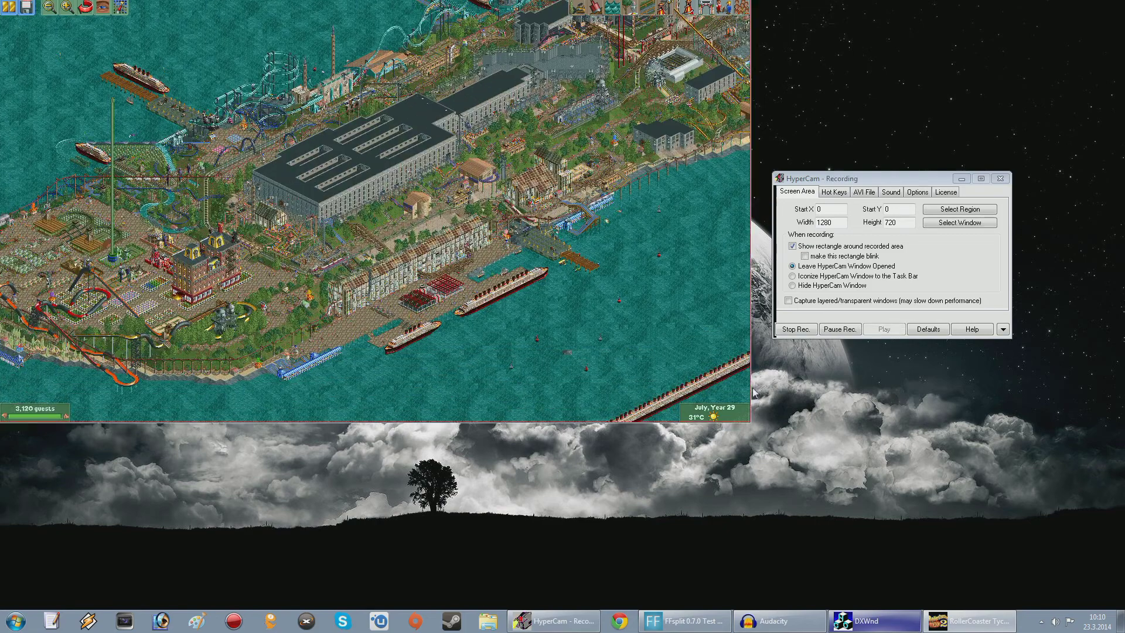
Pan and zoom around the Alcatraz park to capture test gameplay footage in the recording
mouse_move(726, 420)
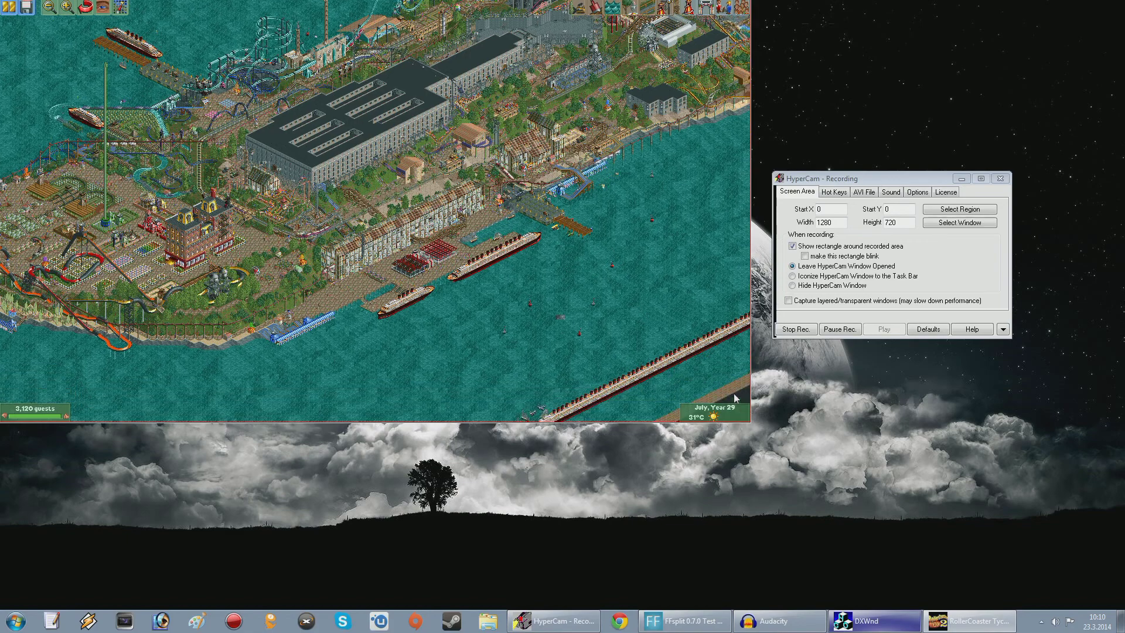
key(Up)
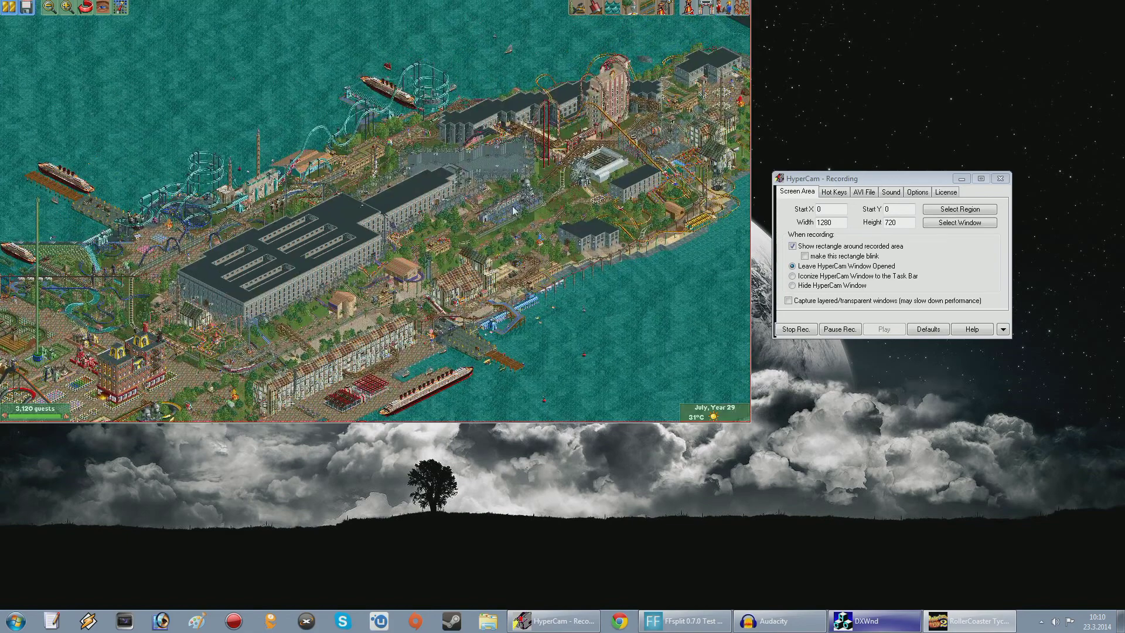
scroll(457, 271, up, 2)
scroll(457, 271, down, 2)
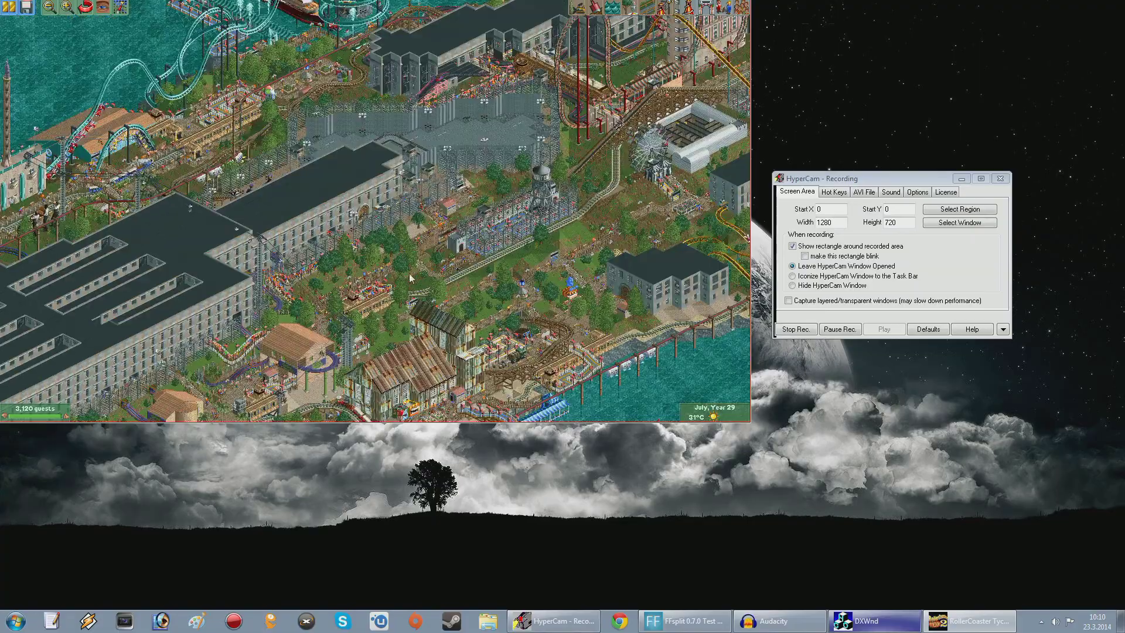
key(Left)
scroll(469, 286, up, 1)
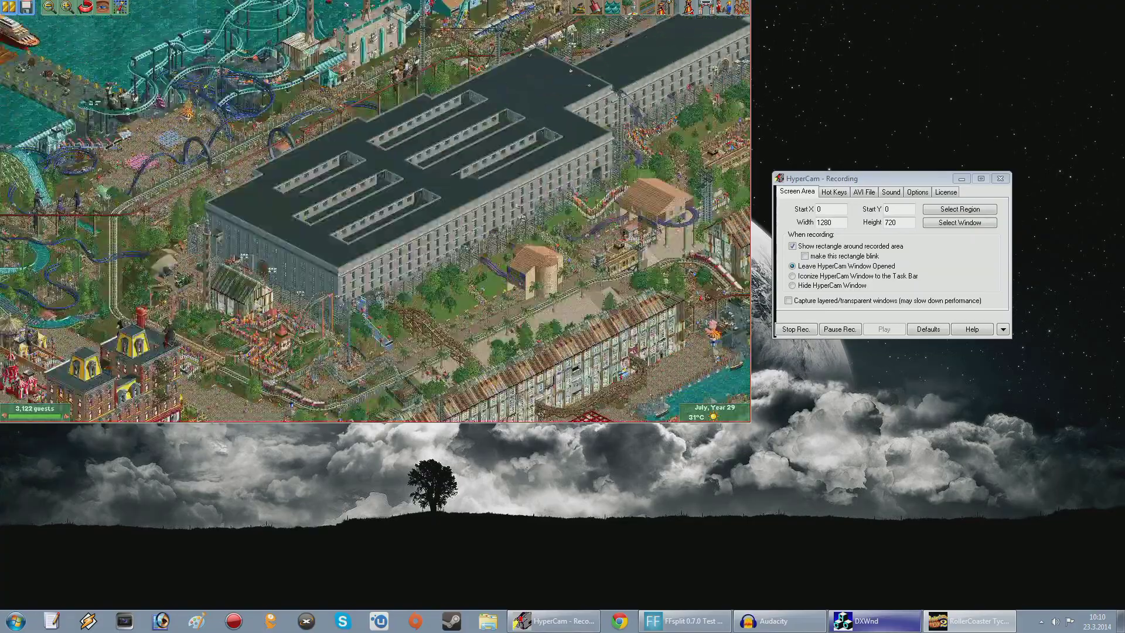
key(Right)
key(Up)
scroll(469, 284, down, 1)
key(Down)
key(Left)
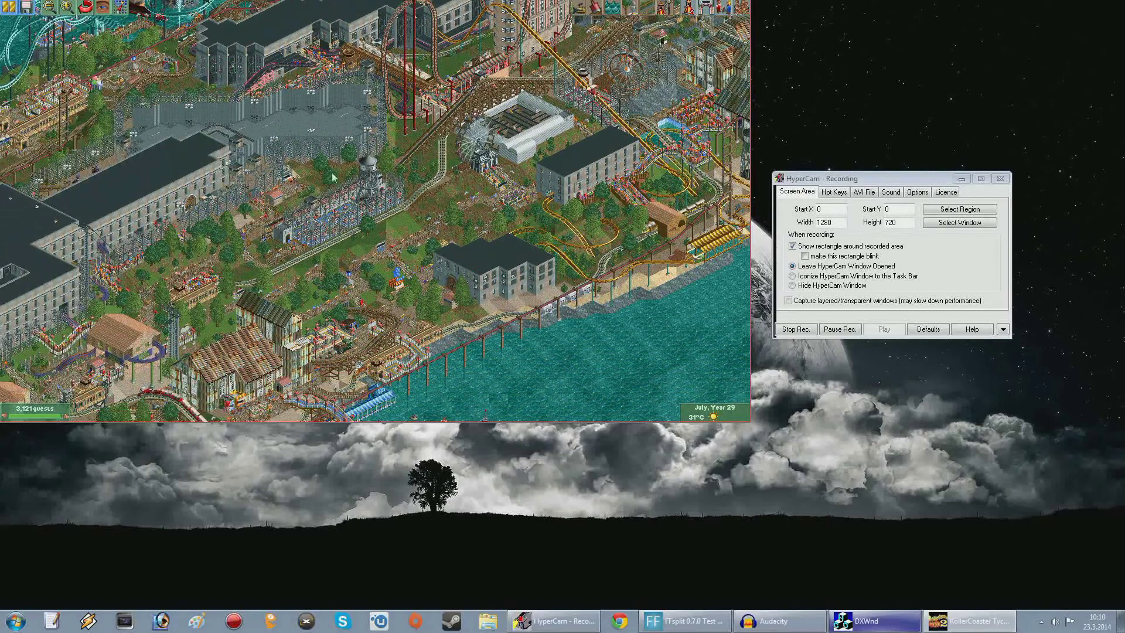
Quit the park without saving, exit RollerCoaster Tycoon 2 and stop the HyperCam recording
click(26, 7)
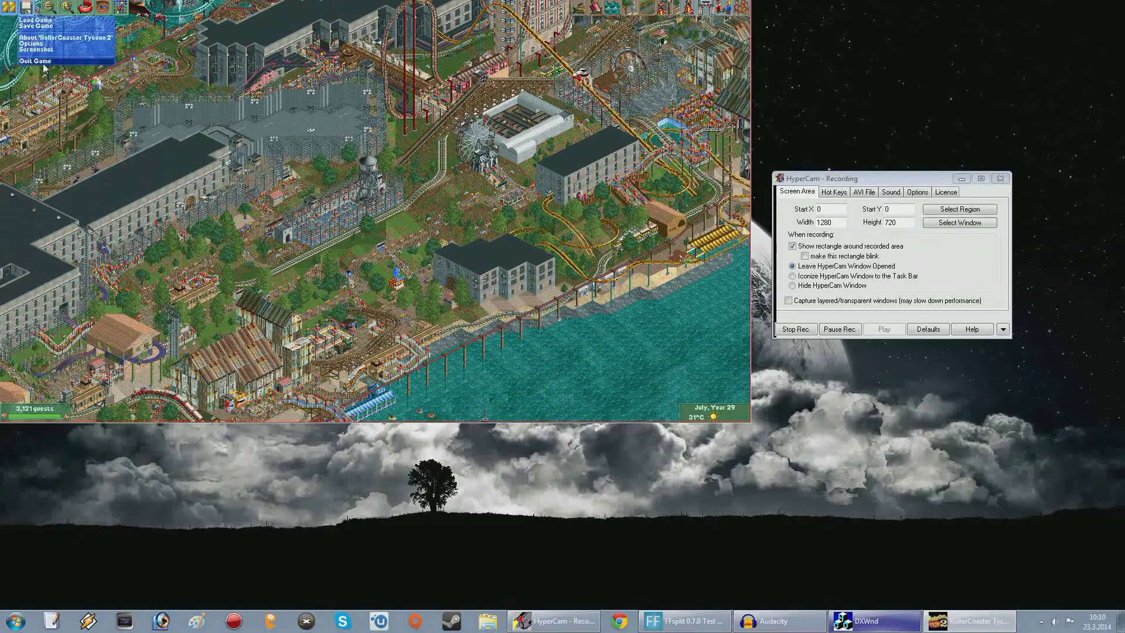
click(36, 61)
click(234, 193)
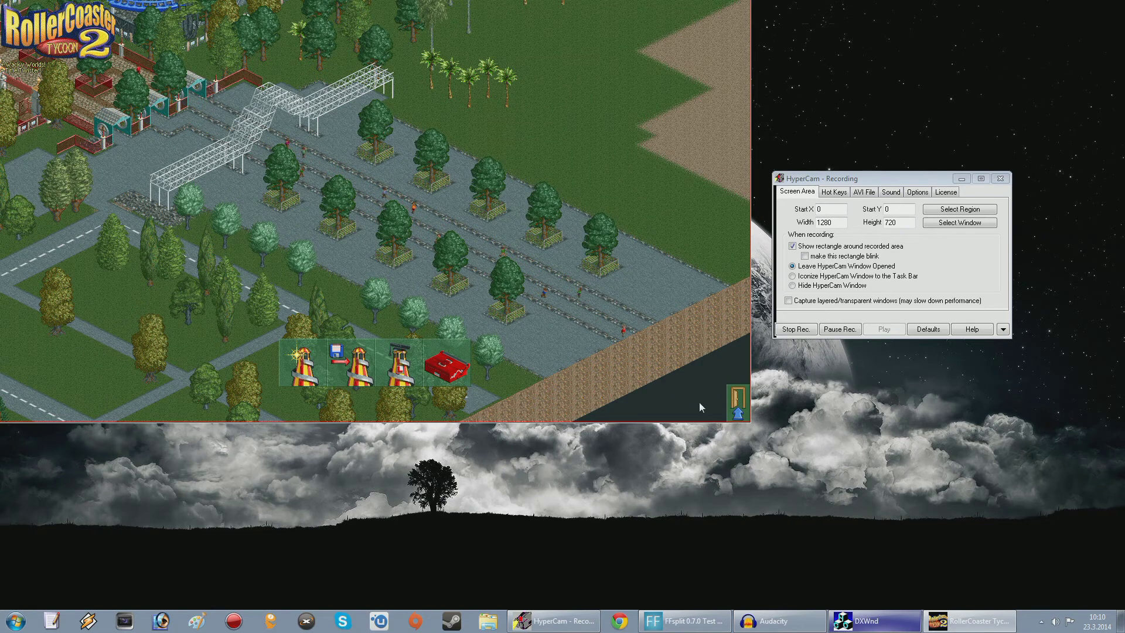
click(736, 404)
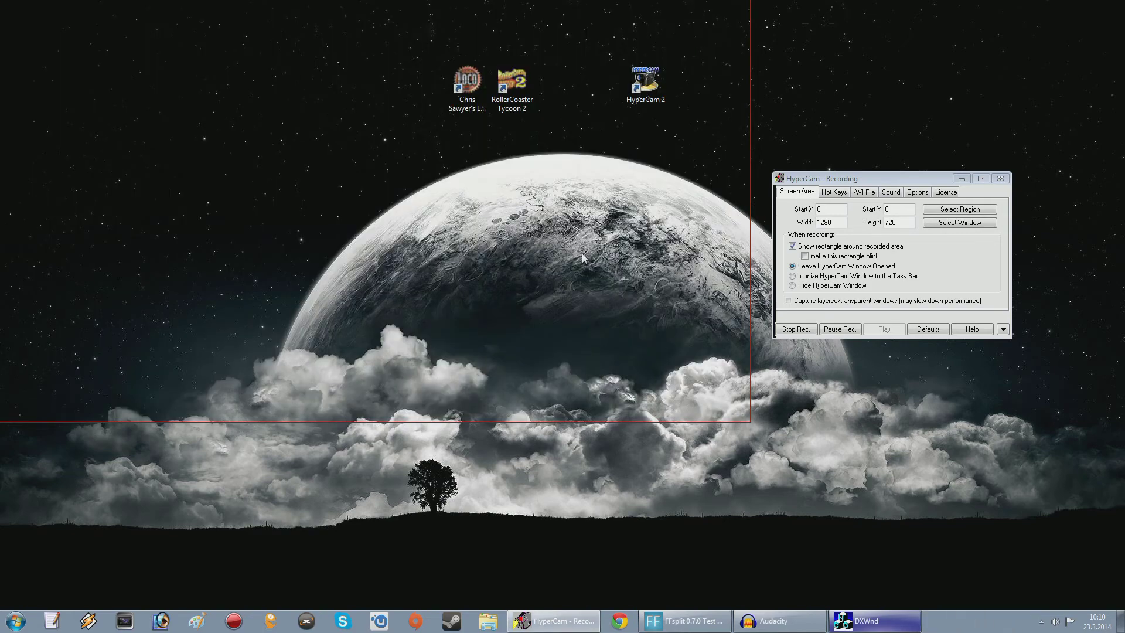
key(F2)
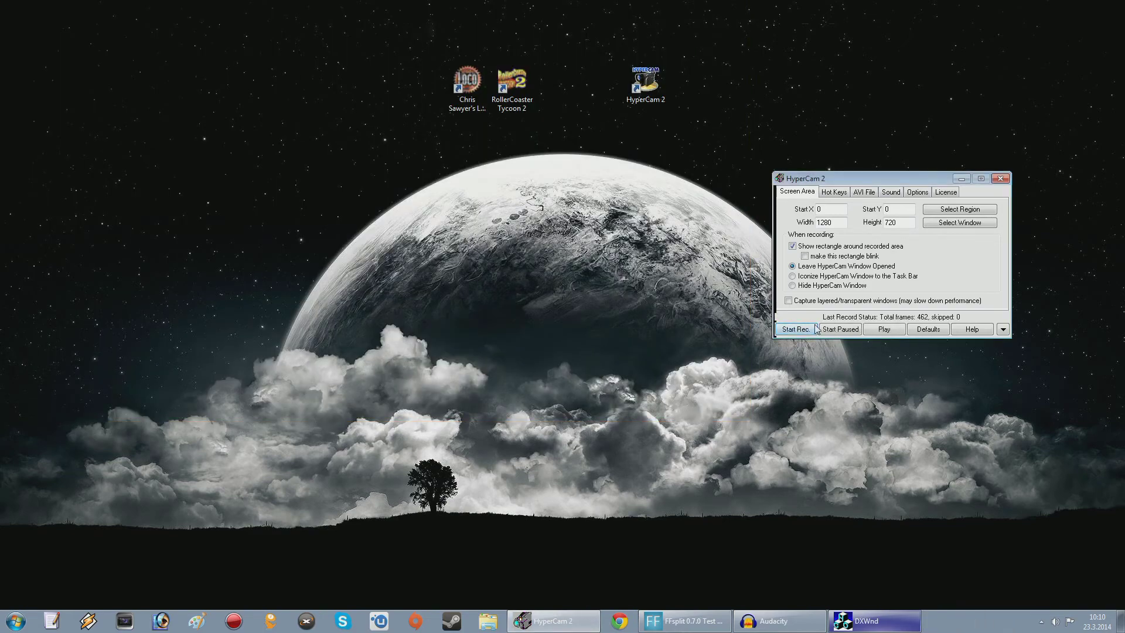
Play back the recorded clip RCT2 0001 from the HyperCam output folder, then close the player and the folder
drag(838, 178, 699, 176)
click(727, 190)
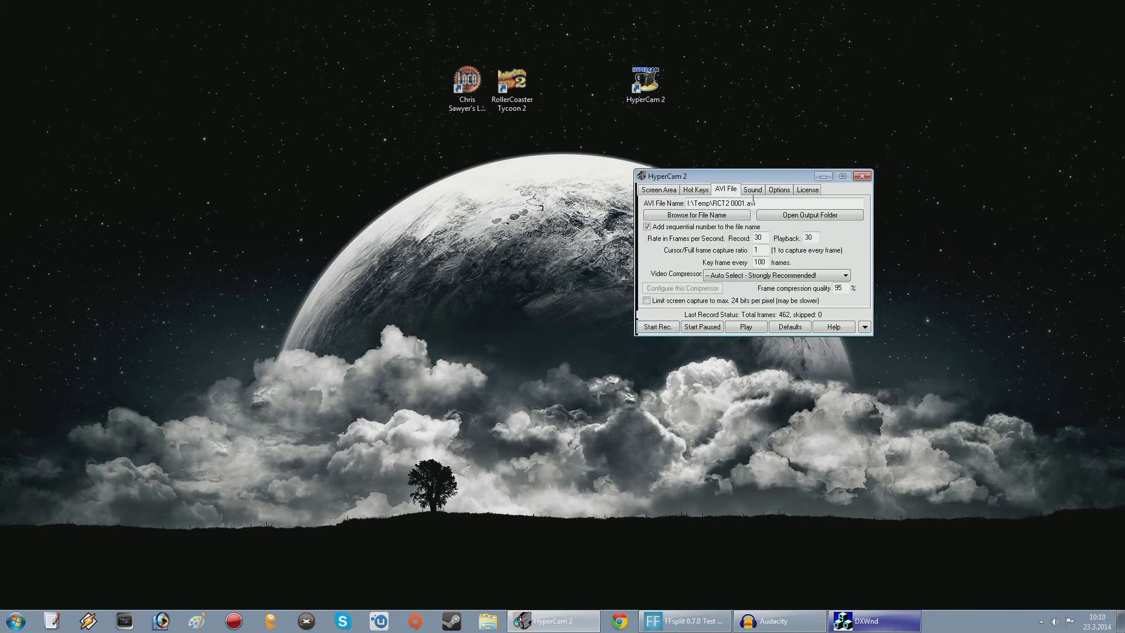
click(807, 217)
click(504, 215)
double_click(503, 210)
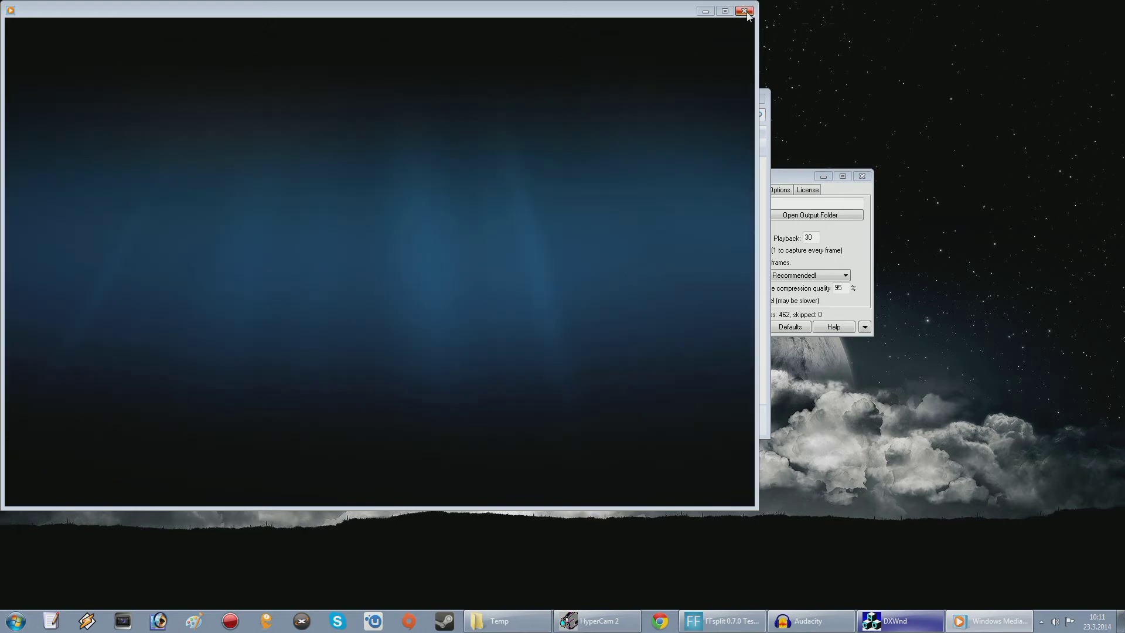
click(744, 11)
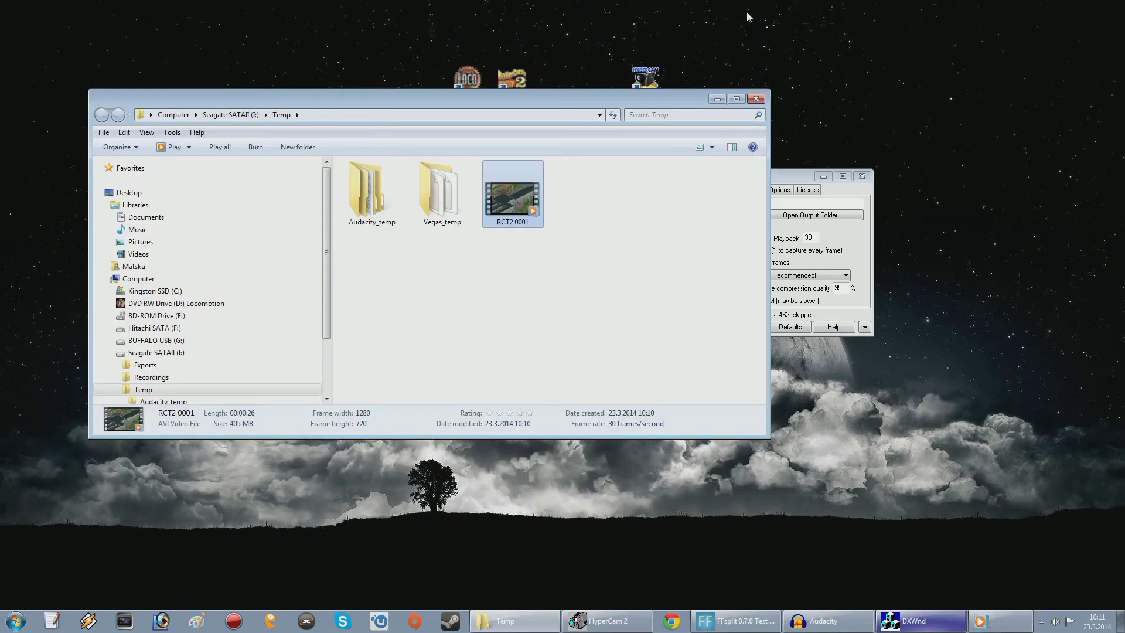
click(758, 98)
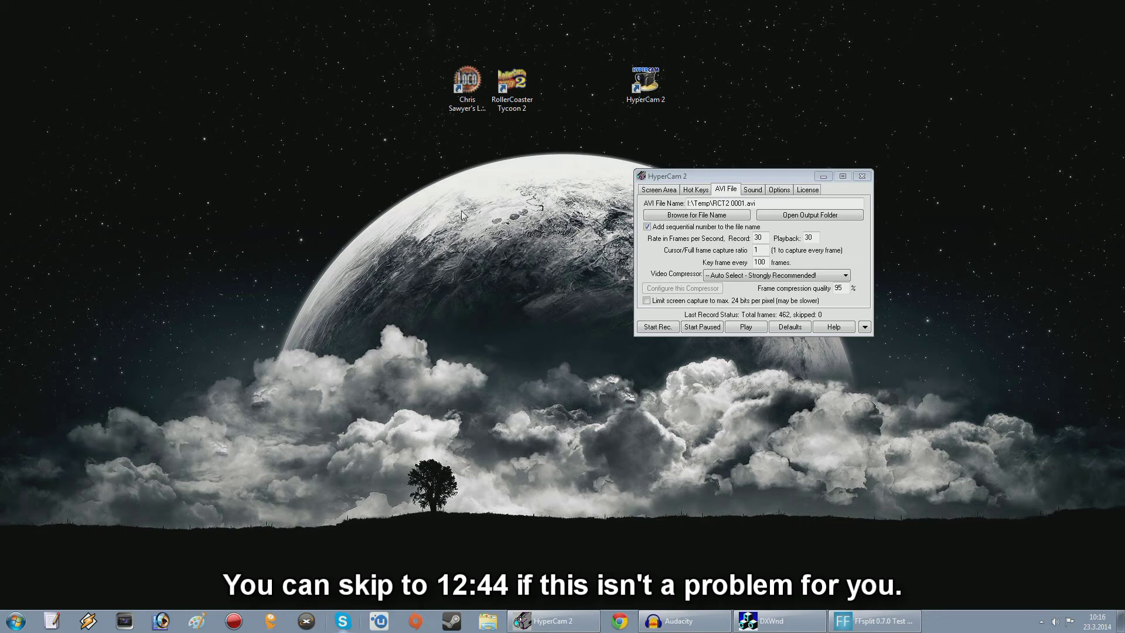
Open the desktop Personalization settings and look through the Aero and the Basic and High Contrast themes
right_click(466, 195)
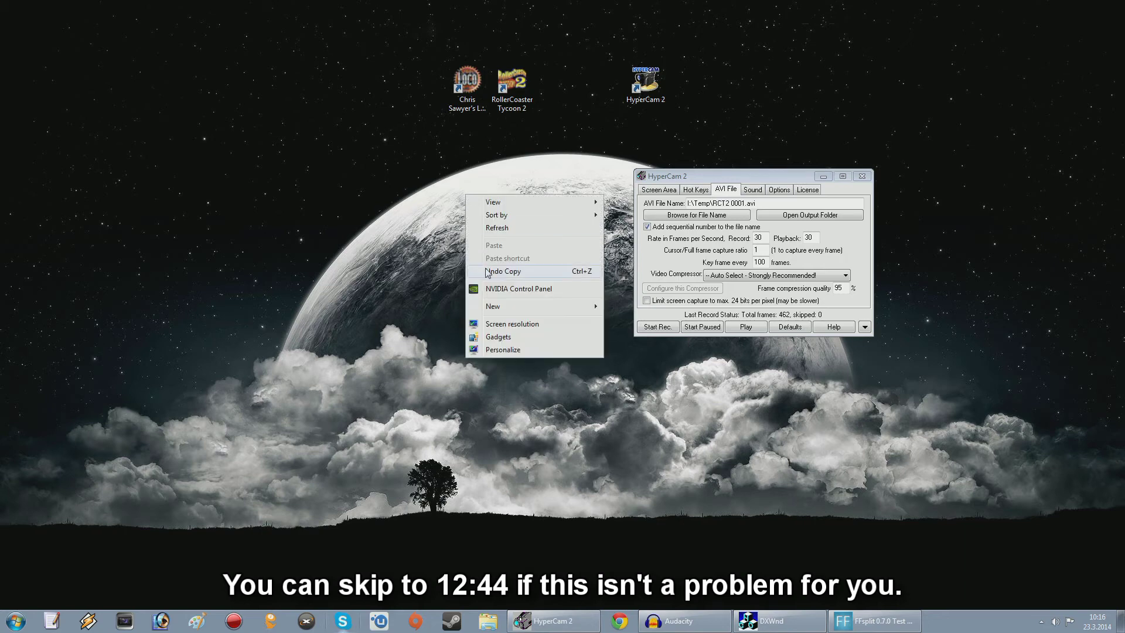
click(513, 351)
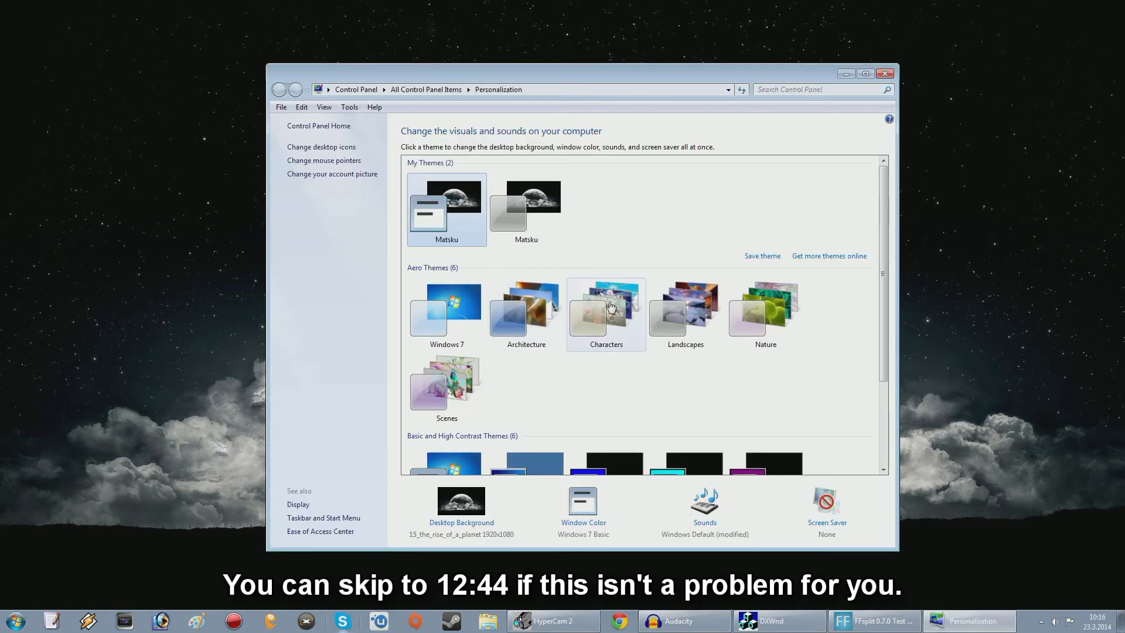
drag(885, 311, 882, 411)
click(436, 369)
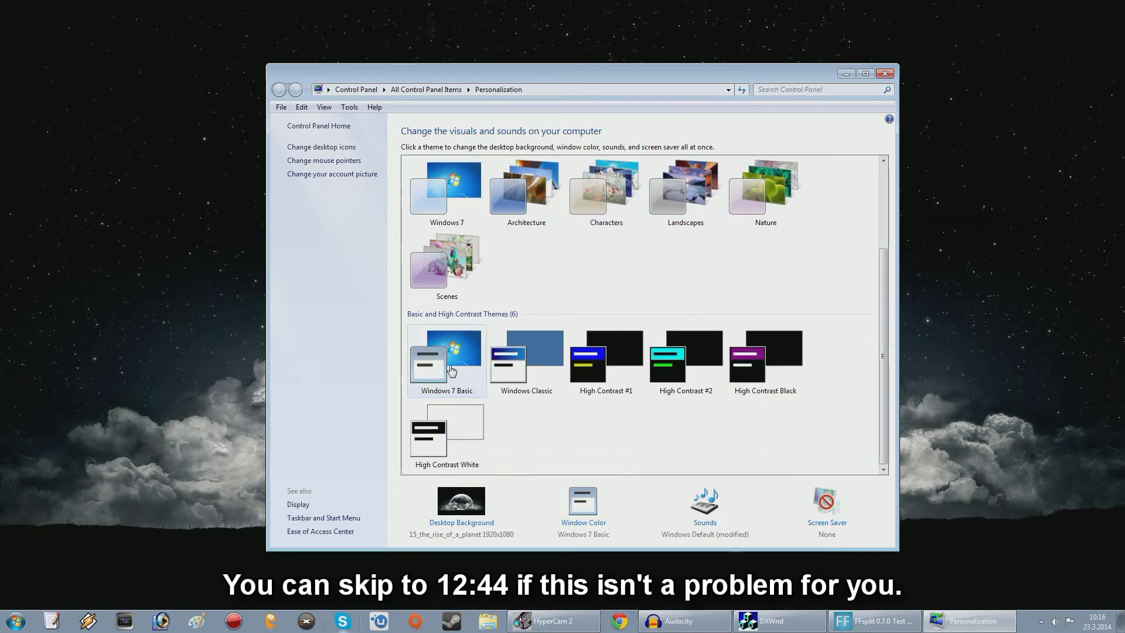
click(523, 360)
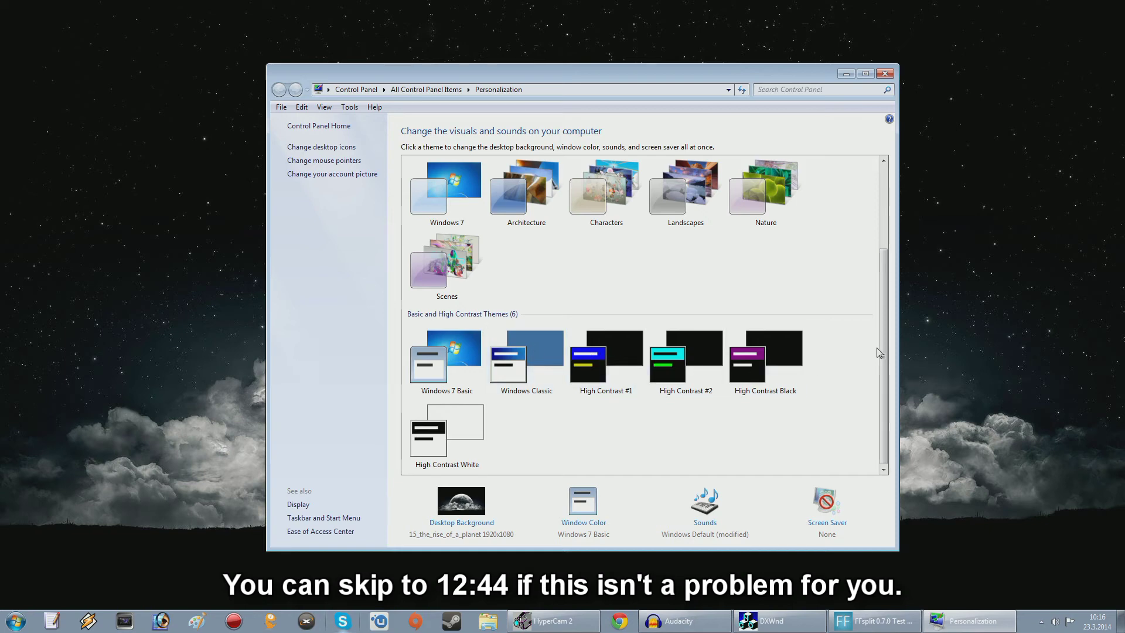
drag(881, 350, 889, 293)
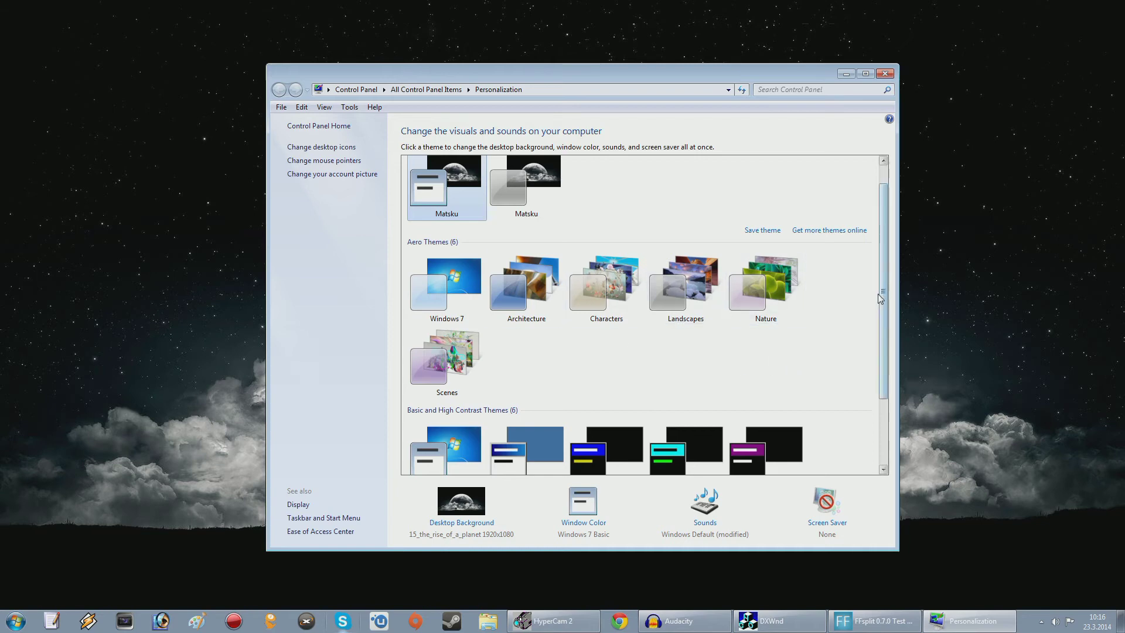
drag(880, 294, 768, 261)
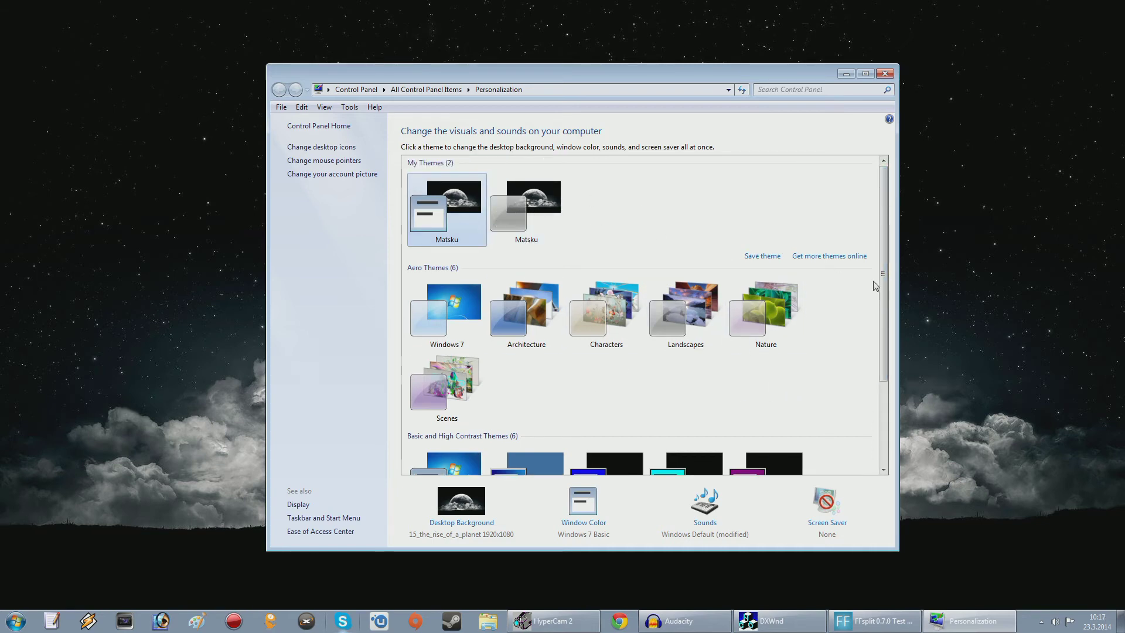
drag(884, 273, 882, 374)
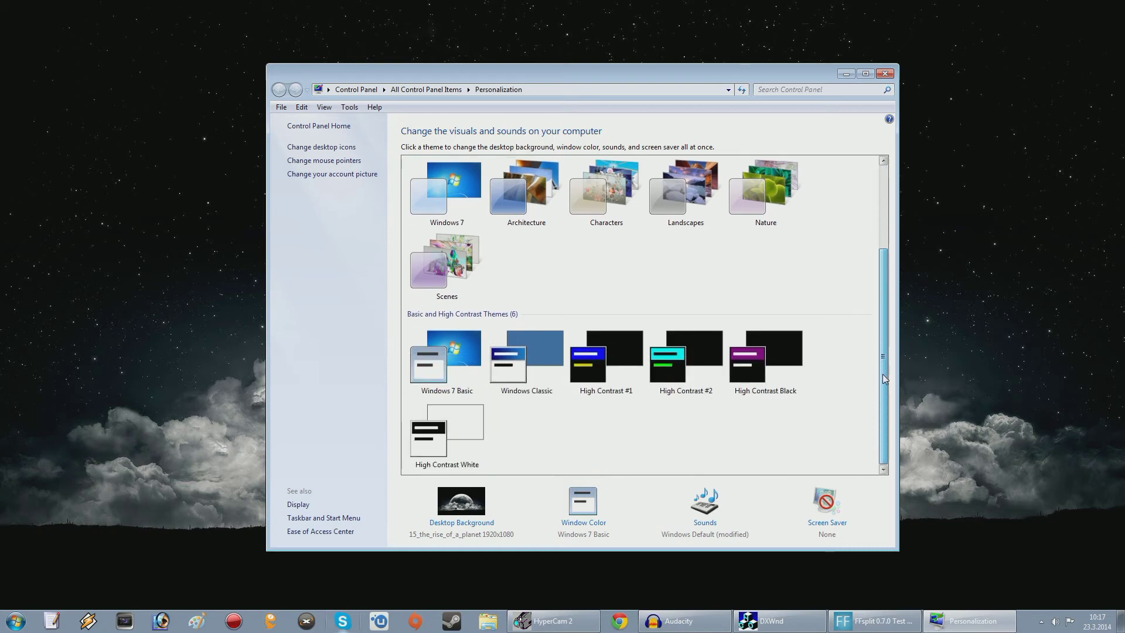
Examine the desktop background slide show and its picture change intervals using a second planet wallpaper, and close the settings without saving
click(478, 523)
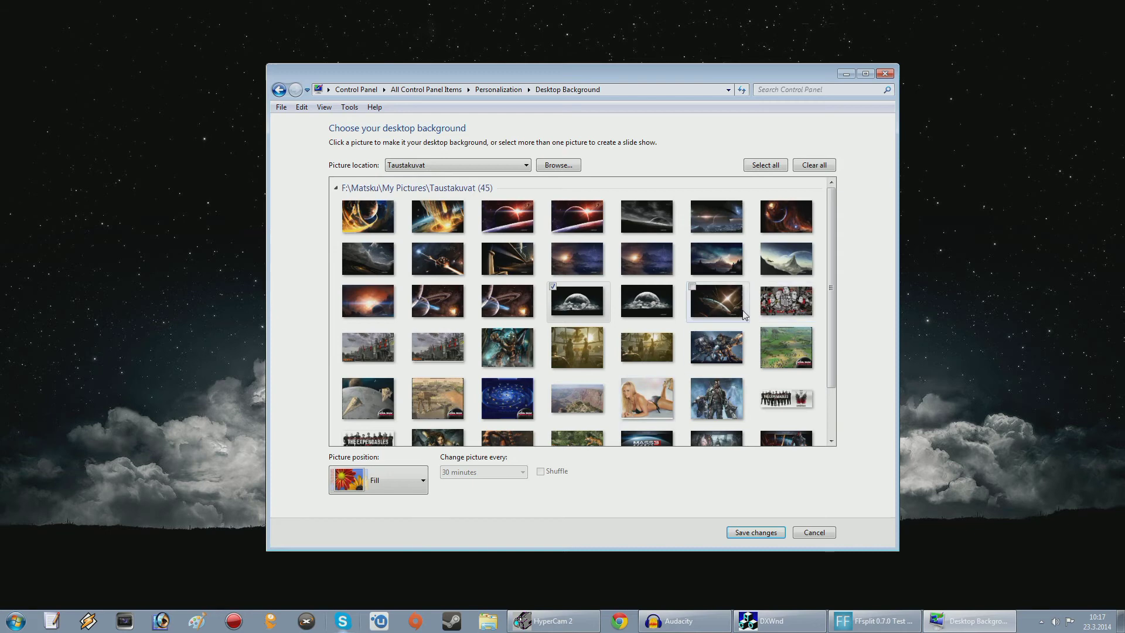
click(622, 287)
click(521, 474)
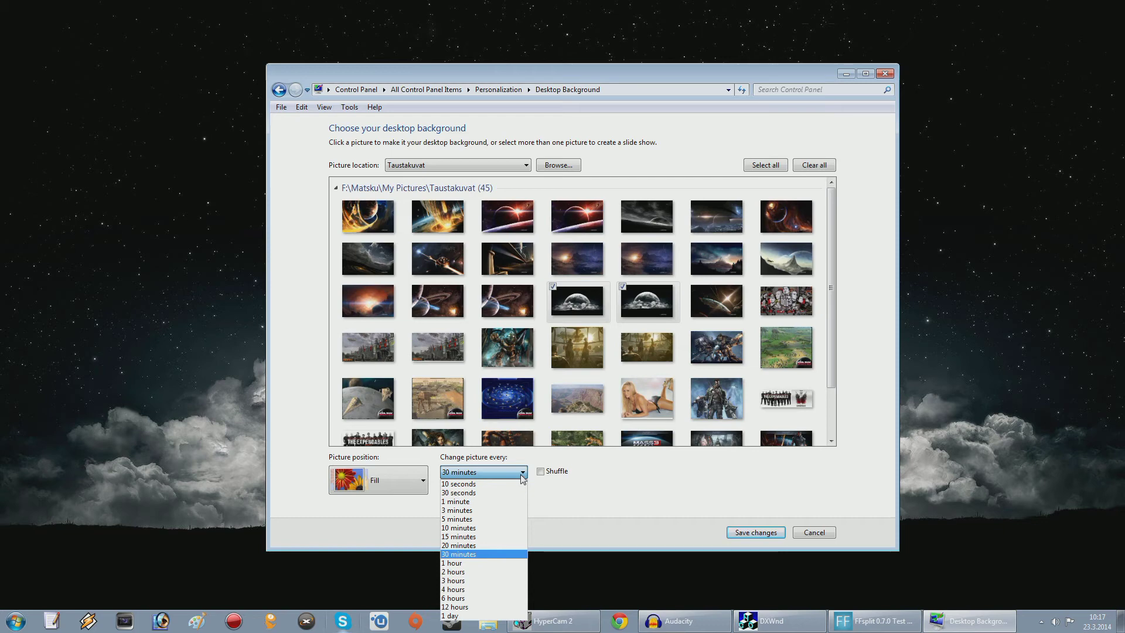
click(647, 495)
click(623, 287)
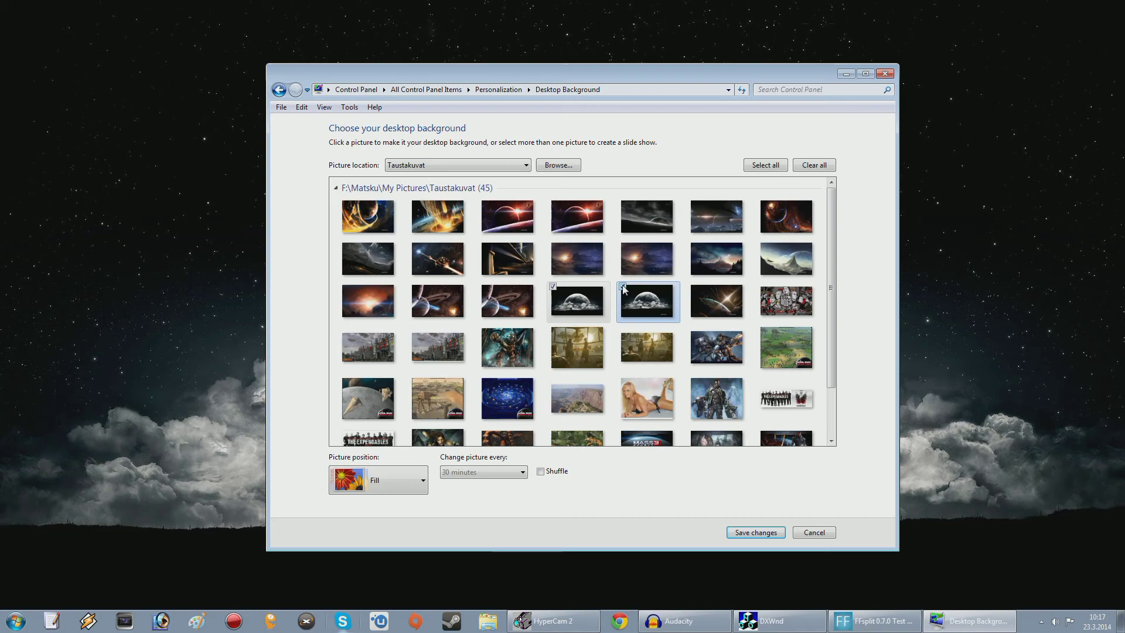
click(885, 74)
Switch to DXWnd and place its window beside the game shortcuts on the desktop
click(468, 88)
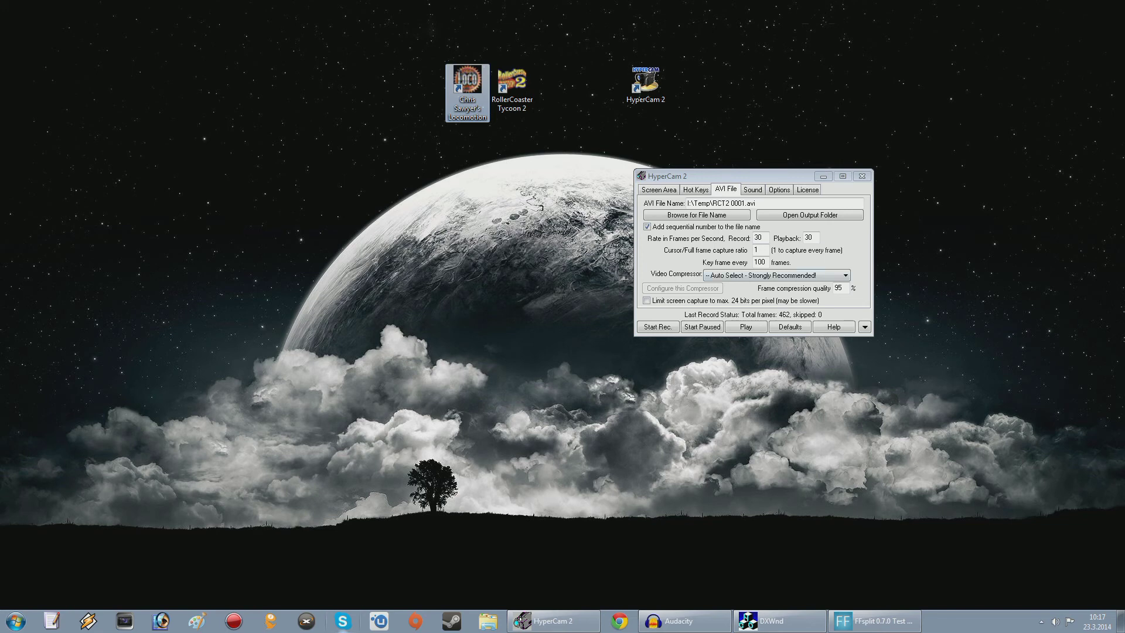
click(779, 620)
drag(835, 306, 262, 100)
click(499, 106)
click(469, 117)
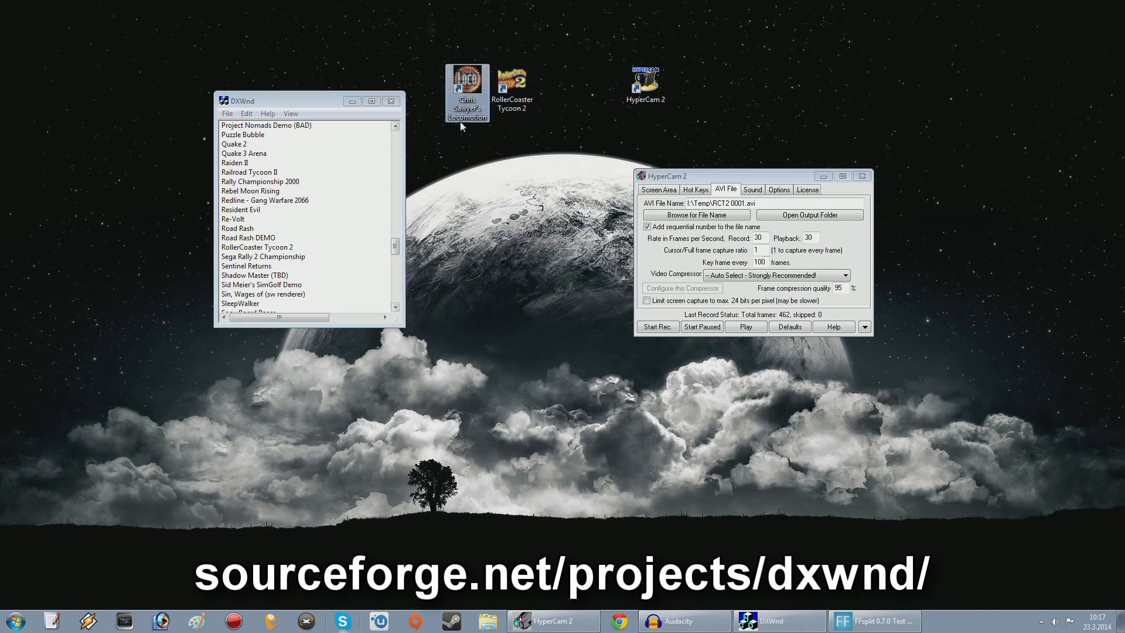
drag(321, 99, 326, 73)
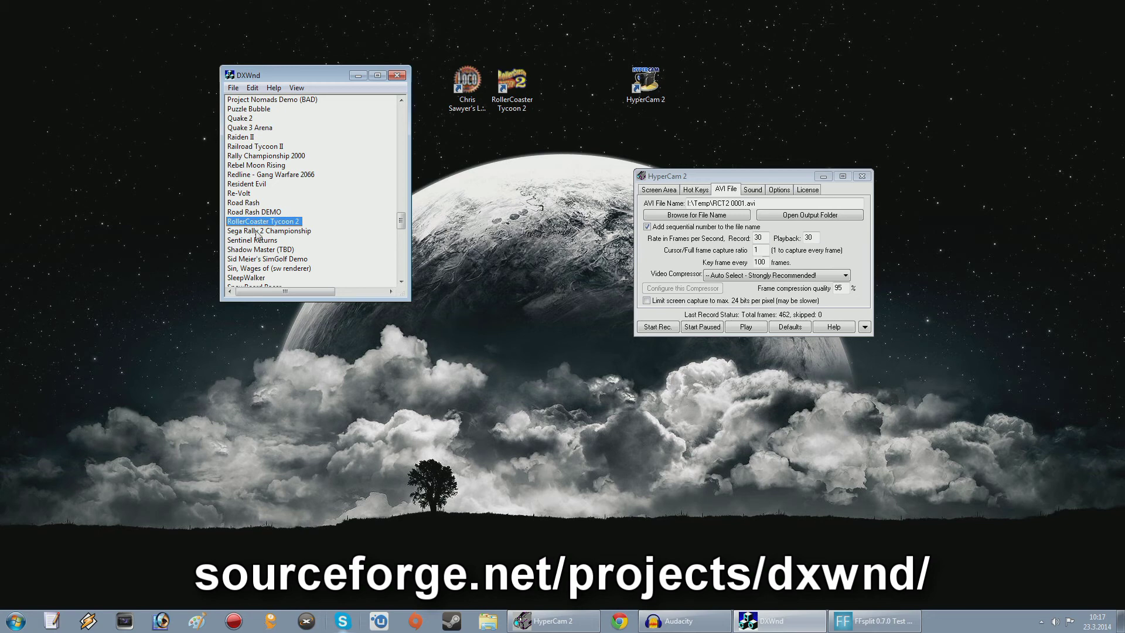
View the options for adding a new DXWnd target and close the blank entry
click(252, 87)
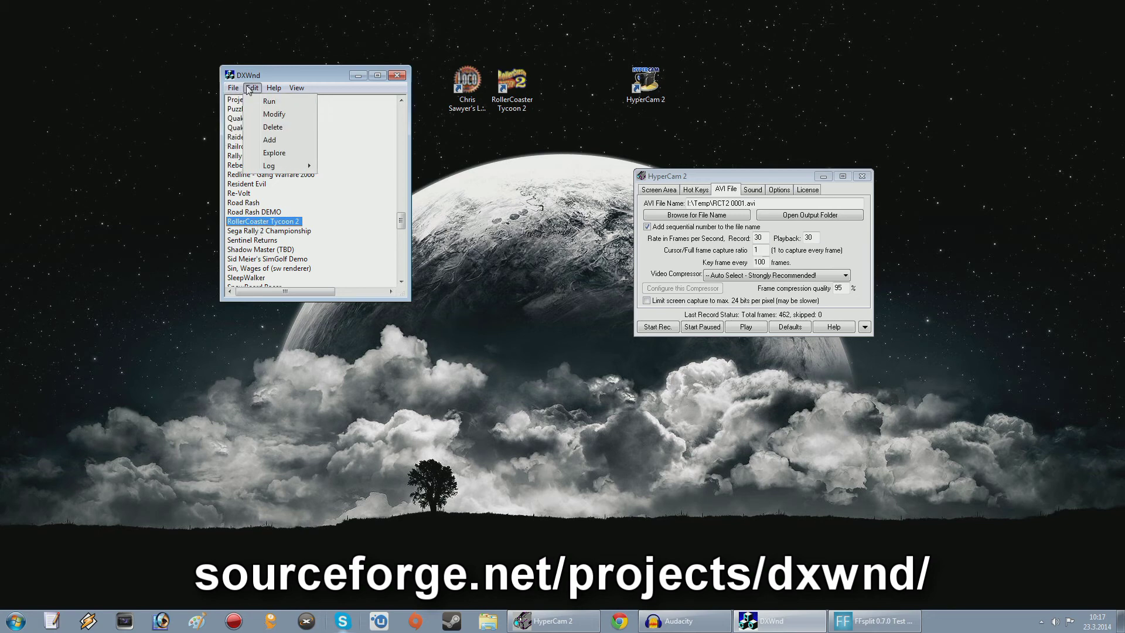
click(268, 141)
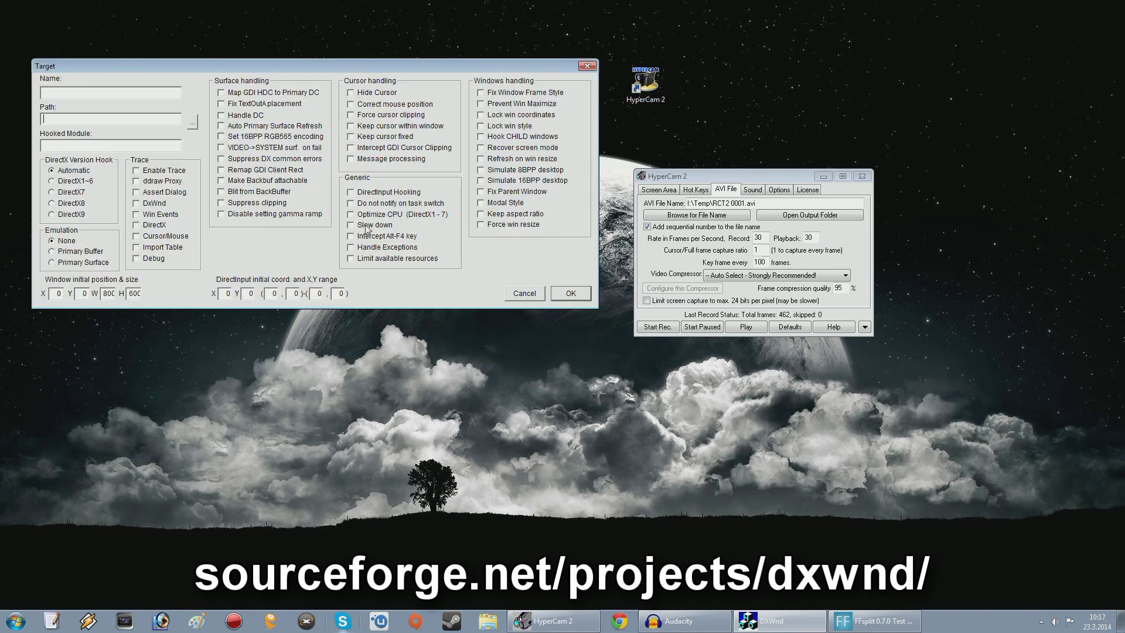
click(560, 303)
Open the RollerCoaster Tycoon 2 target settings, choose the DirectX7 version hook and accept them
right_click(277, 224)
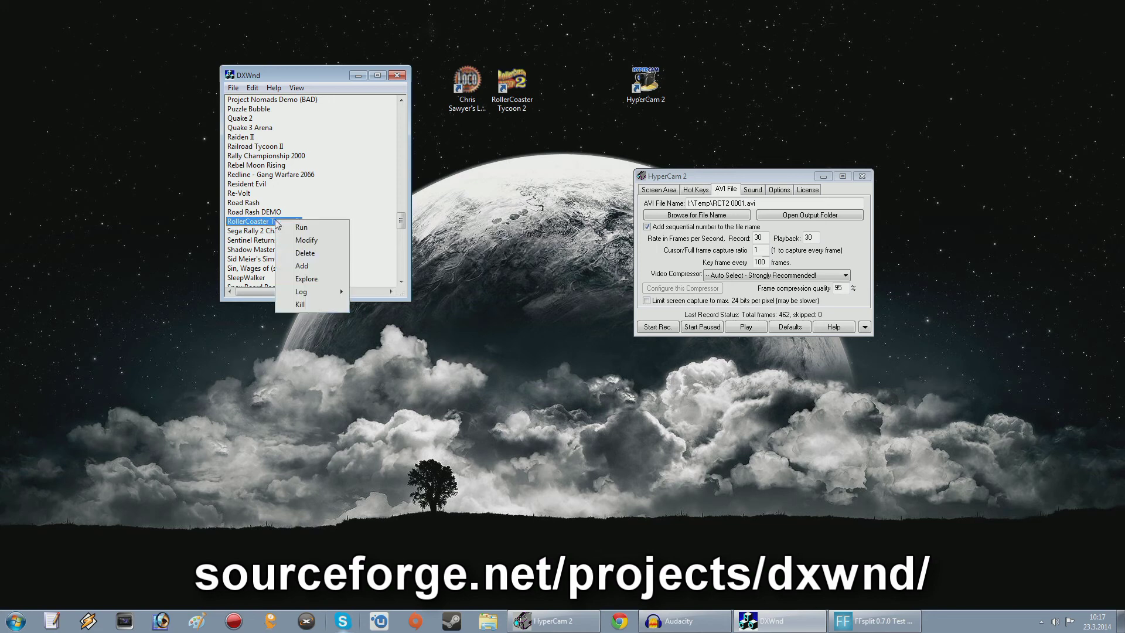
click(301, 241)
drag(368, 65, 451, 63)
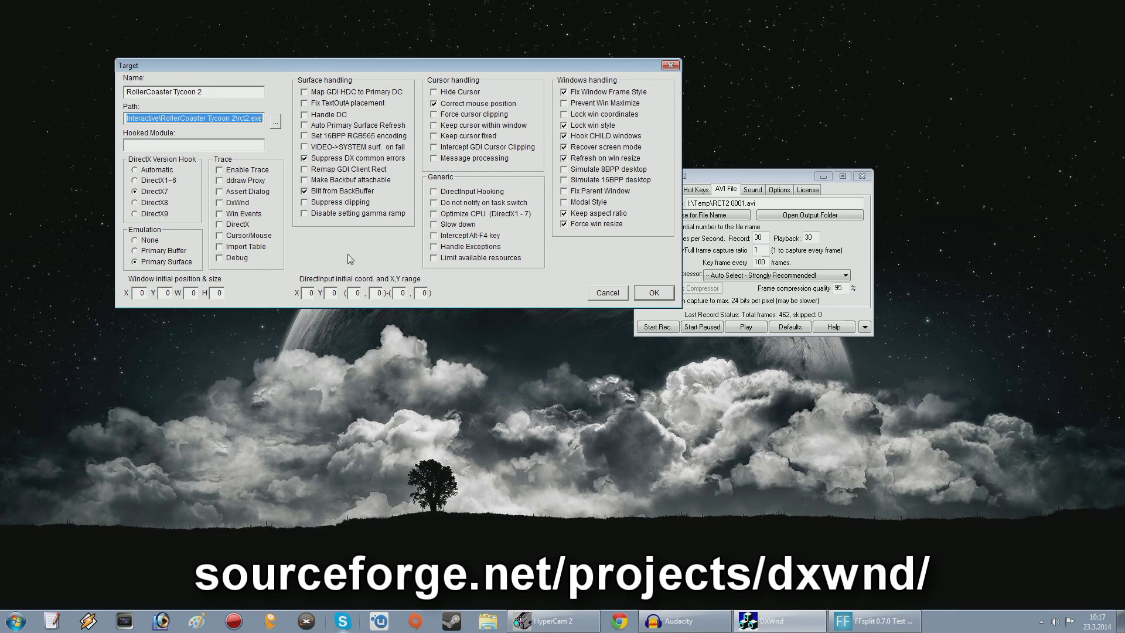
click(147, 193)
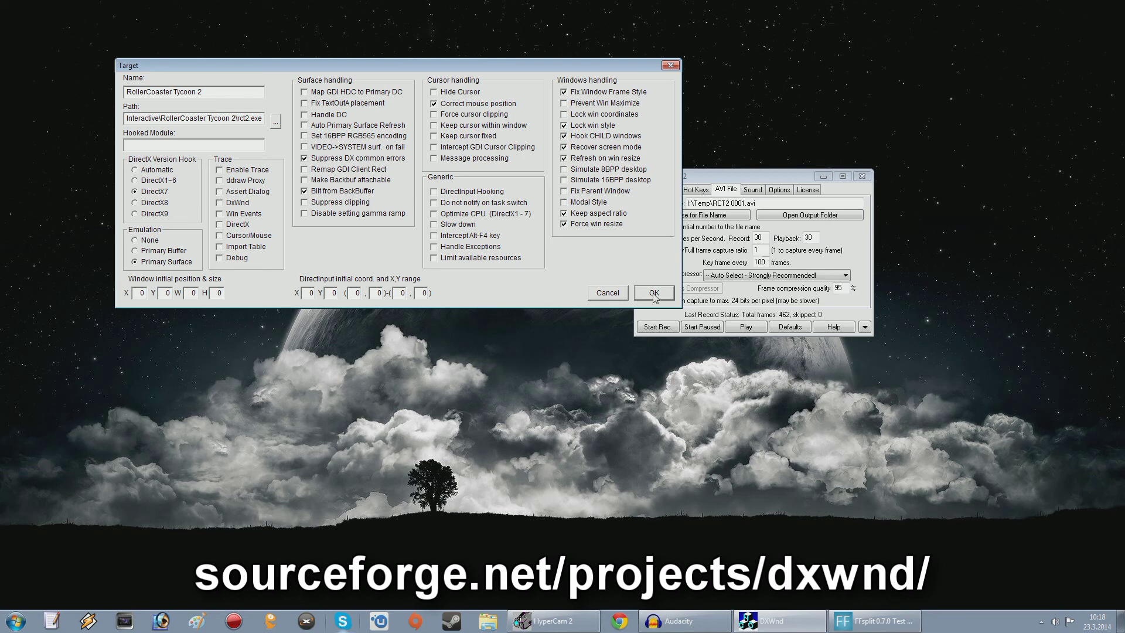
click(668, 290)
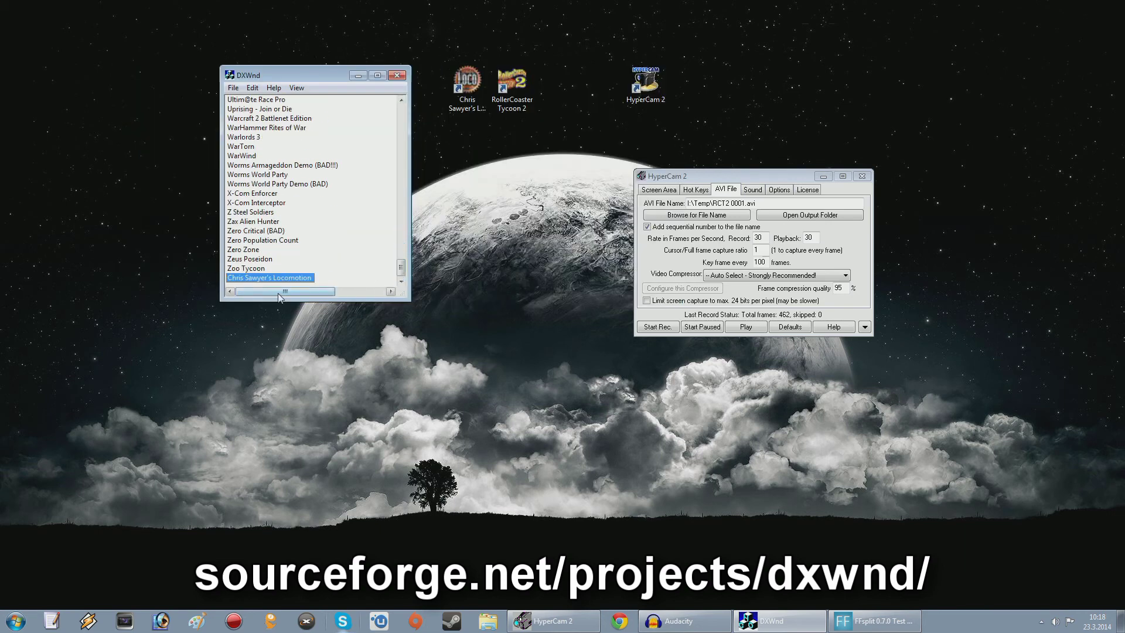
Open the Chris Sawyer's Locomotion target settings, choose the DirectX7 version hook and accept them
right_click(282, 283)
click(316, 301)
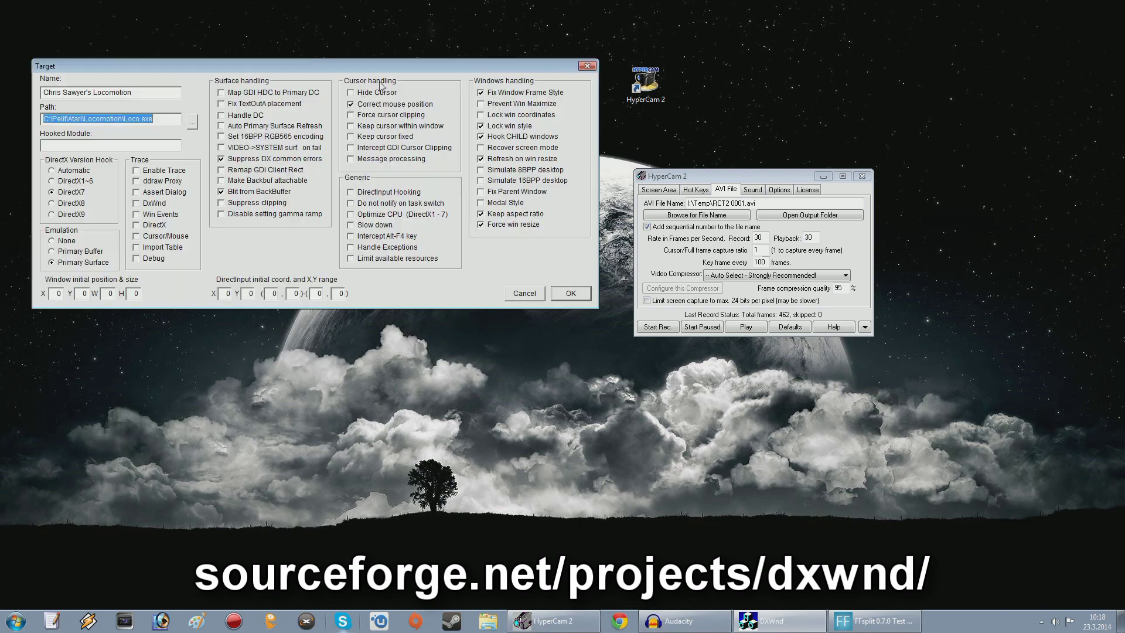
drag(387, 64, 804, 64)
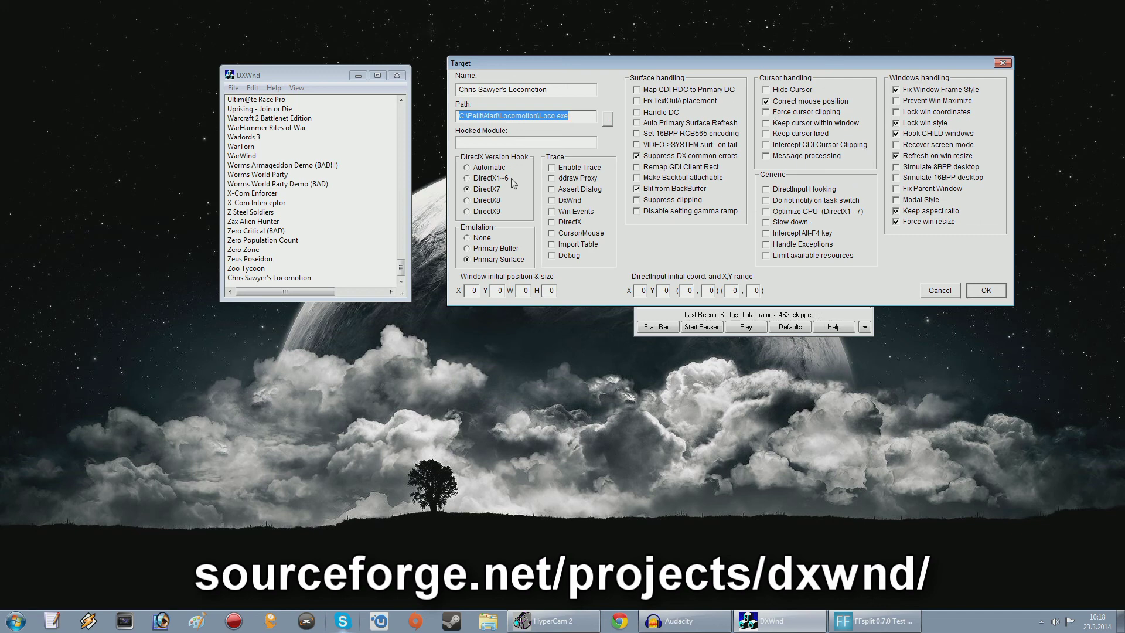
click(474, 190)
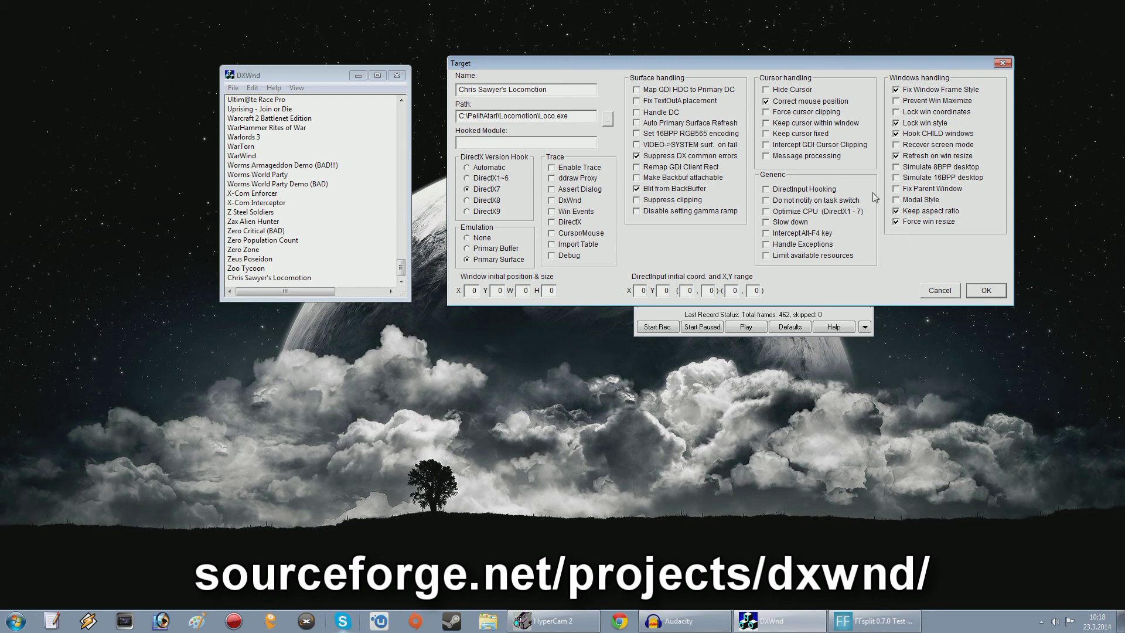
click(985, 290)
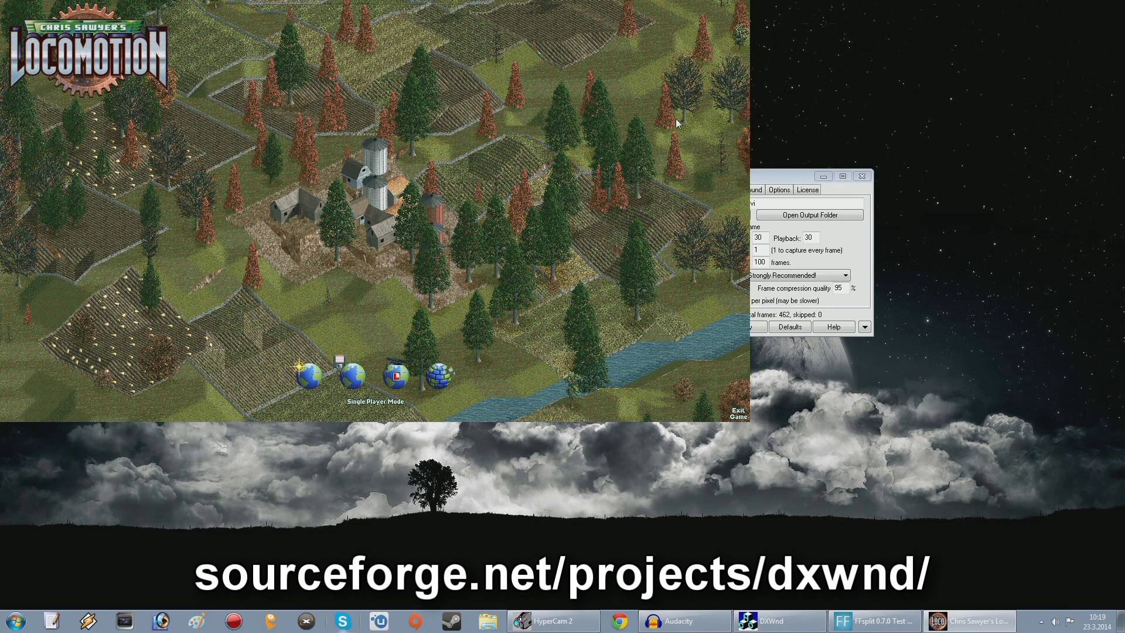
Move the HyperCam window clear of the running Locomotion game window
click(795, 106)
drag(790, 188, 922, 132)
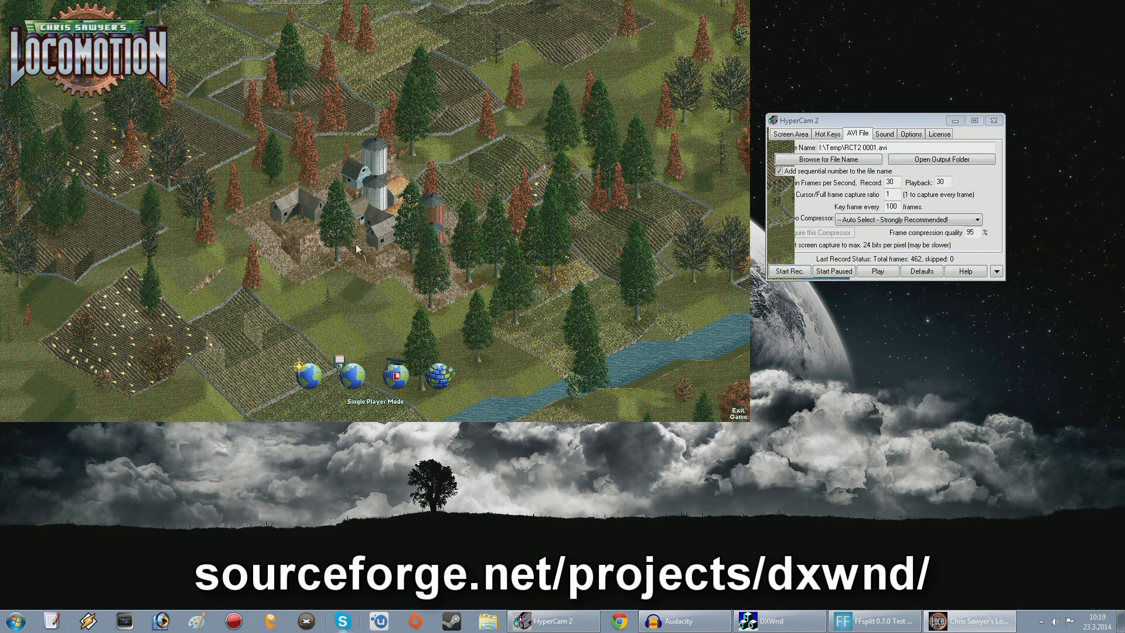